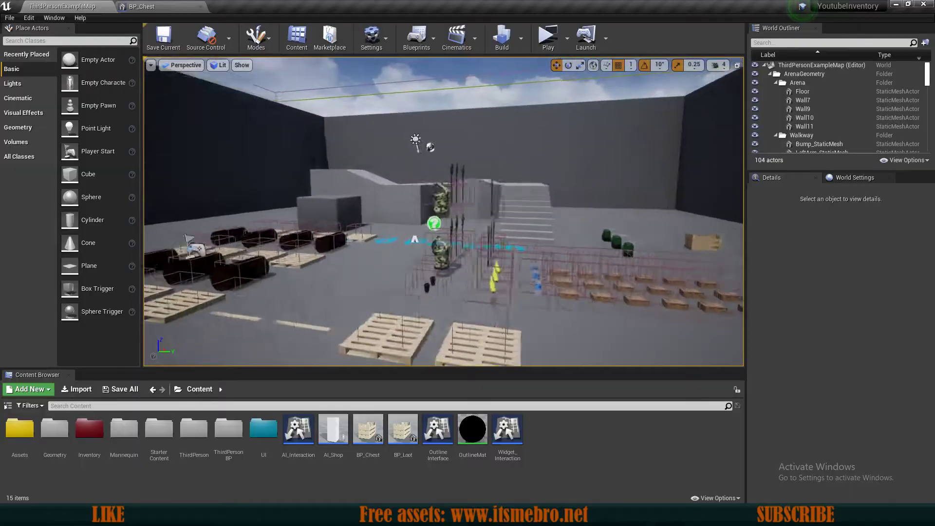
# Open the Walking skeletal mesh from the Assets/Character content folder and view the whole character.
pyautogui.moveTo(528, 251); pyautogui.dragTo(529, 252, button='right')
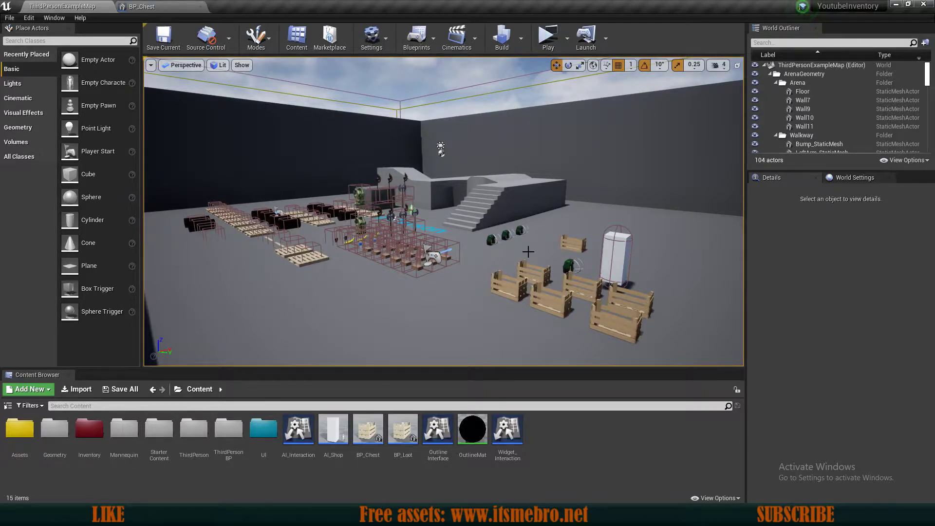
pyautogui.doubleClick(6, 451)
pyautogui.doubleClick(12, 438)
pyautogui.doubleClick(89, 430)
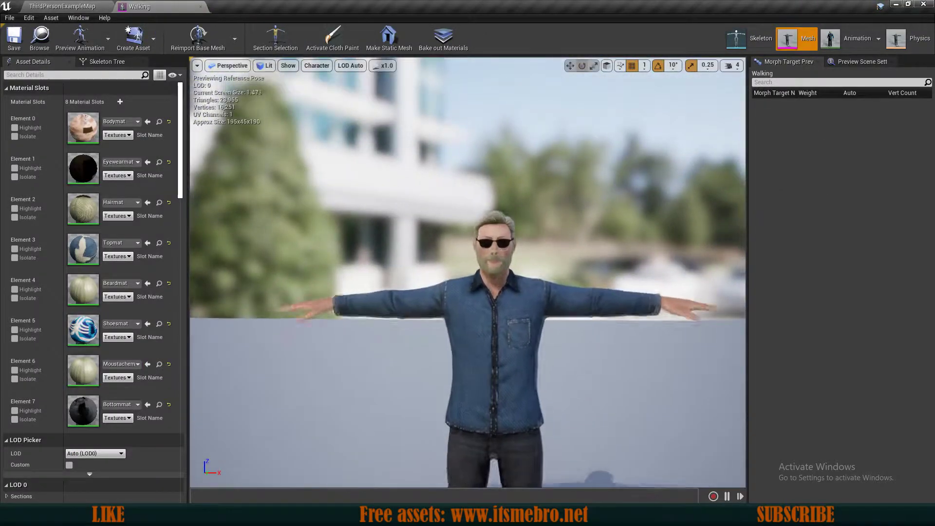
pyautogui.moveTo(462, 262); pyautogui.dragTo(515, 275, button='right')
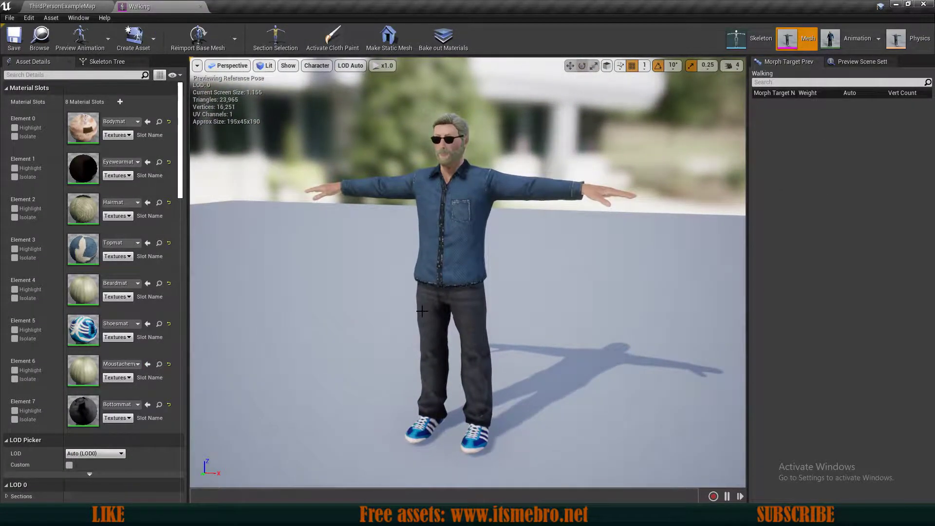
# Return to the level editor and open the UE4 mannequin skeleton from the Mannequin/Character/Mesh folder.
pyautogui.click(57, 6)
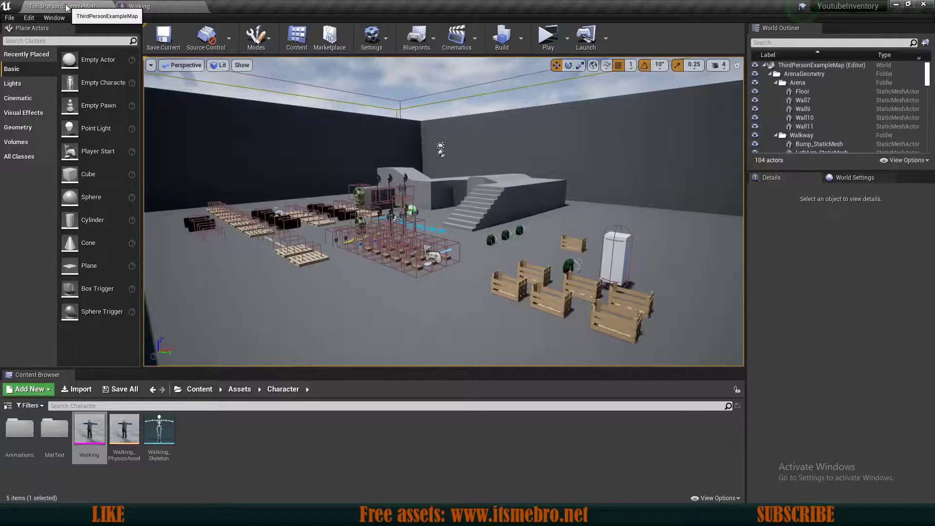
pyautogui.click(202, 393)
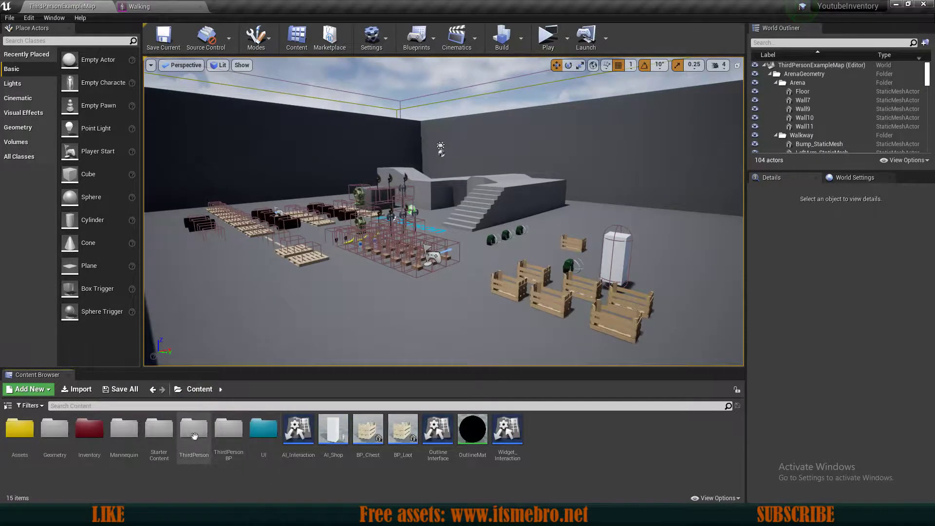
pyautogui.doubleClick(127, 435)
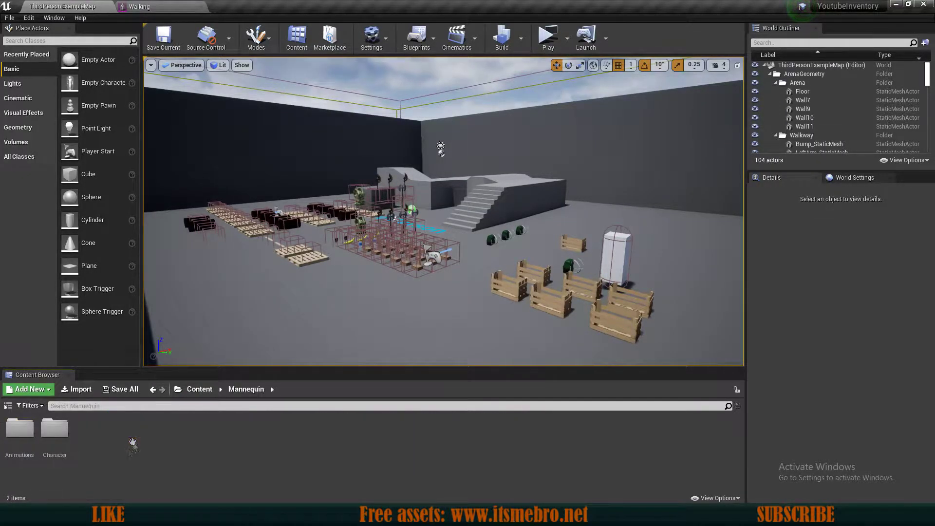
pyautogui.doubleClick(23, 435)
pyautogui.hotkey('alt', 'Left')
pyautogui.click(60, 419)
pyautogui.doubleClick(59, 420)
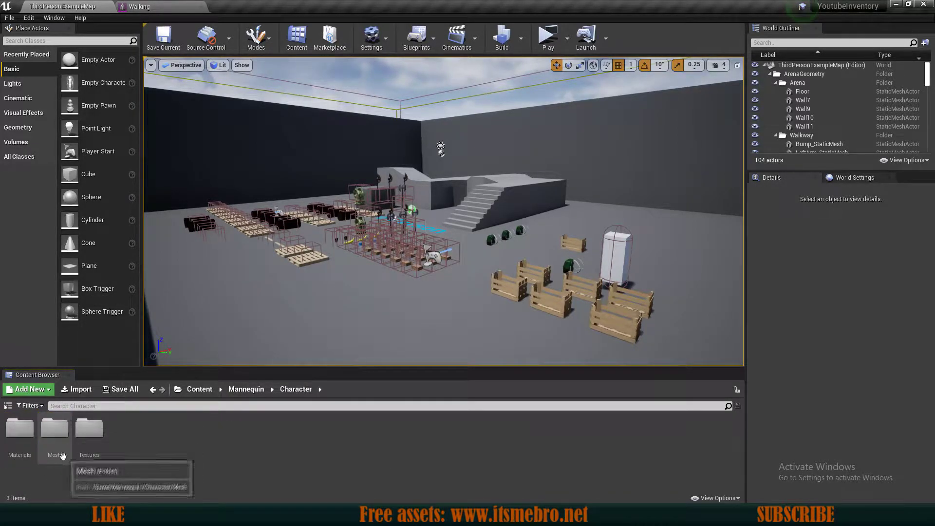
pyautogui.doubleClick(55, 430)
pyautogui.doubleClick(89, 429)
# Examine how the backpack, axes and wrist bands are attached to the mannequin through sockets such as Weapon2 and Arm2.
pyautogui.moveTo(376, 303); pyautogui.dragTo(418, 291, button='right')
pyautogui.press('w')
pyautogui.press('d')
pyautogui.press('a')
pyautogui.press('d')
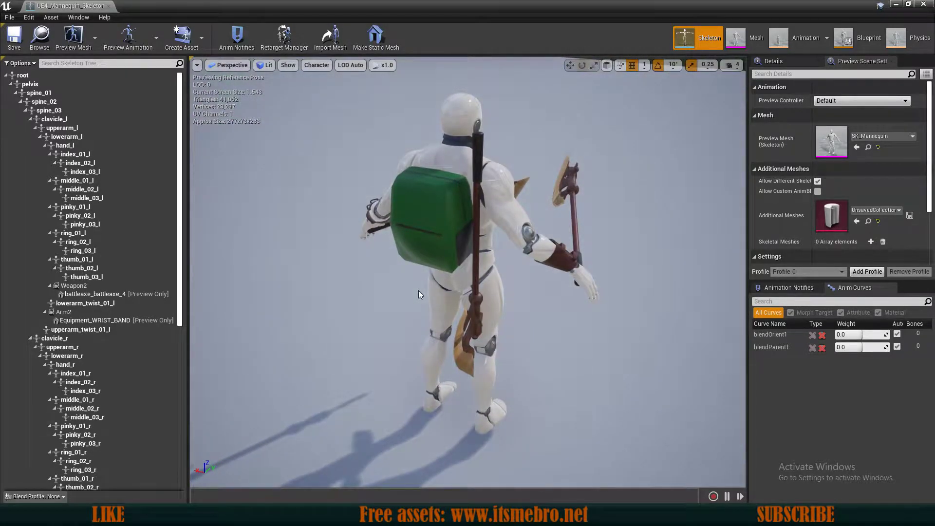
pyautogui.moveTo(419, 290); pyautogui.dragTo(477, 227)
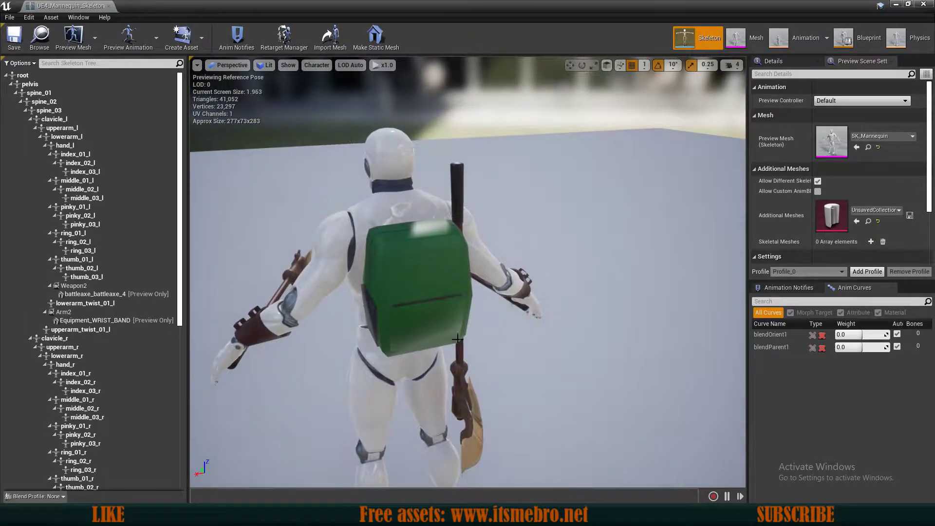
pyautogui.moveTo(447, 257); pyautogui.dragTo(441, 237)
pyautogui.scroll(-10, 418, 219)
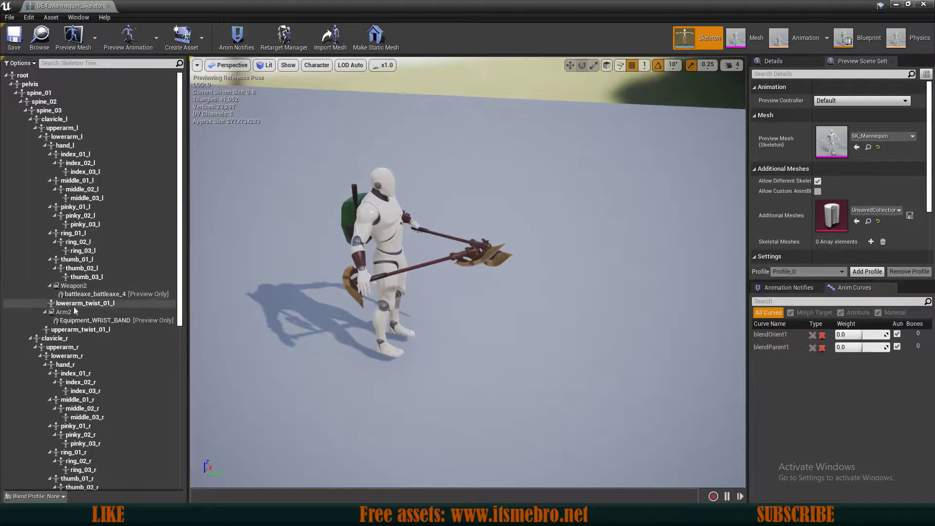
pyautogui.scroll(2, 272, 229)
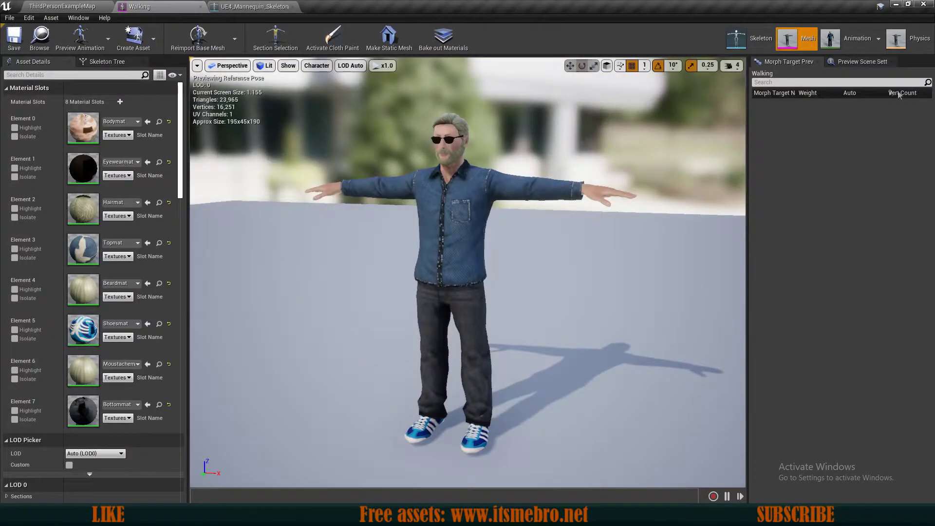
# Open the skeleton of the Walking character and add a socket to the LeftForeArm bone.
pyautogui.click(745, 38)
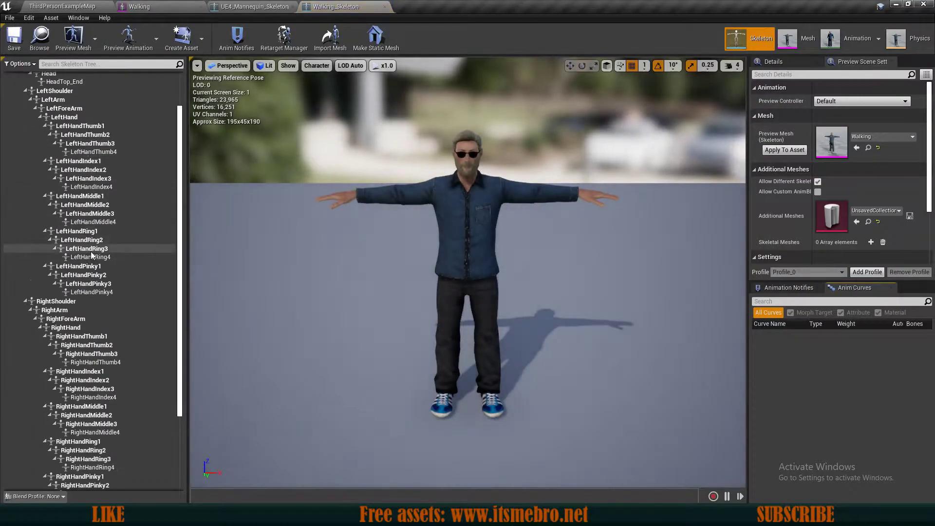
pyautogui.scroll(3, 91, 255)
pyautogui.click(61, 156)
pyautogui.moveTo(370, 273)
pyautogui.mouseDown(button='right')
pyautogui.moveTo(370, 263)
pyautogui.moveTo(372, 360)
pyautogui.moveTo(380, 268)
pyautogui.mouseUp(button='right')
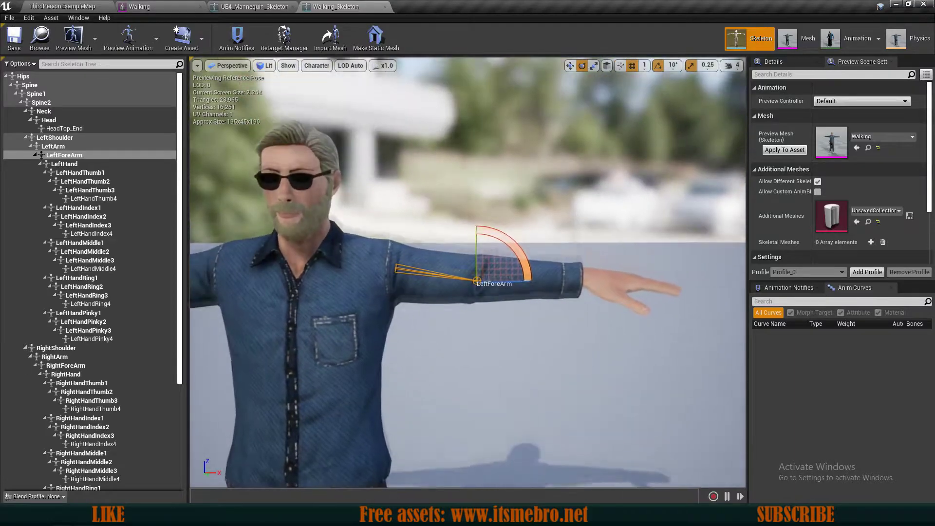
pyautogui.moveTo(477, 278)
pyautogui.mouseDown(button='right')
pyautogui.moveTo(477, 256)
pyautogui.moveTo(482, 287)
pyautogui.moveTo(478, 278)
pyautogui.mouseUp(button='right')
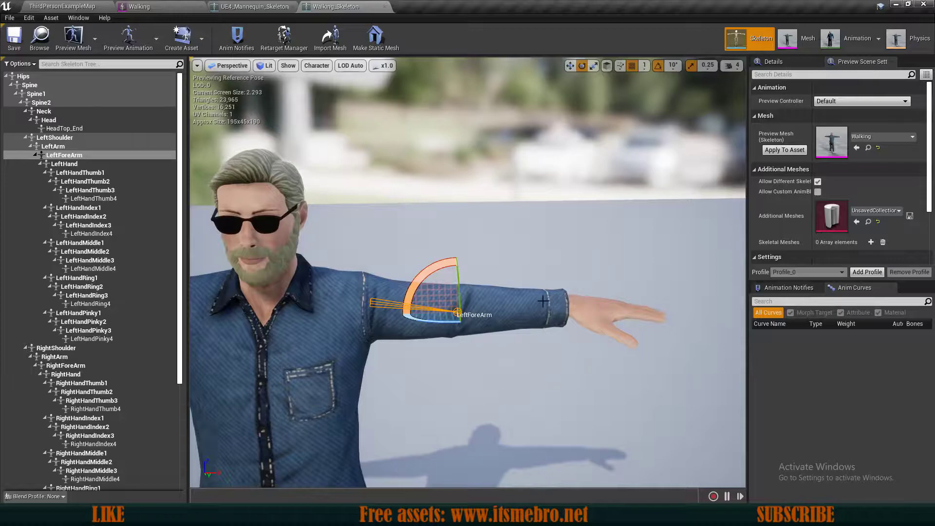
pyautogui.moveTo(439, 323)
pyautogui.mouseDown()
pyautogui.moveTo(460, 316)
pyautogui.moveTo(438, 324)
pyautogui.mouseUp()
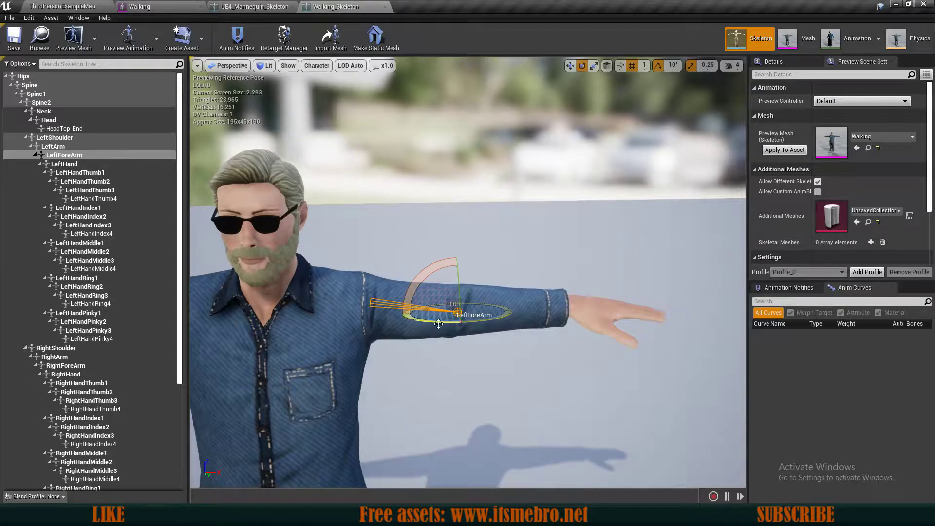
pyautogui.rightClick(74, 155)
pyautogui.moveTo(153, 242)
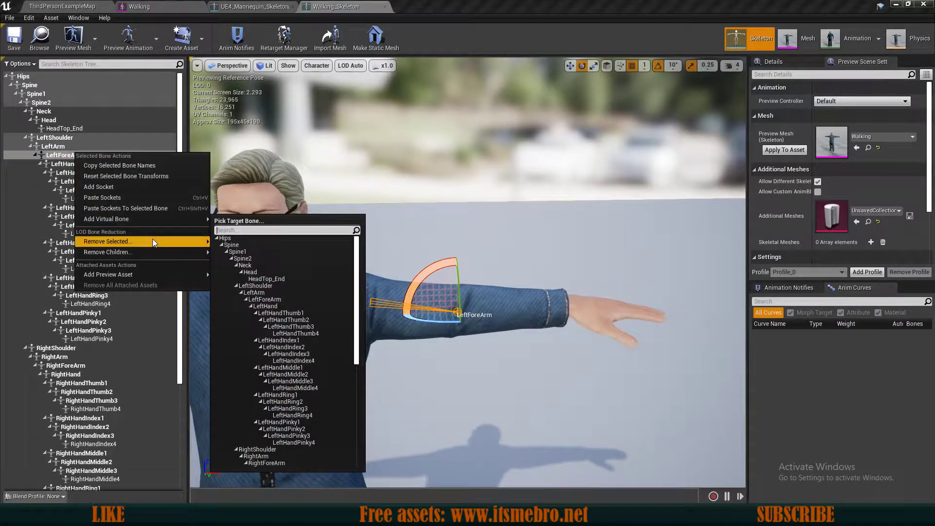
pyautogui.click(121, 188)
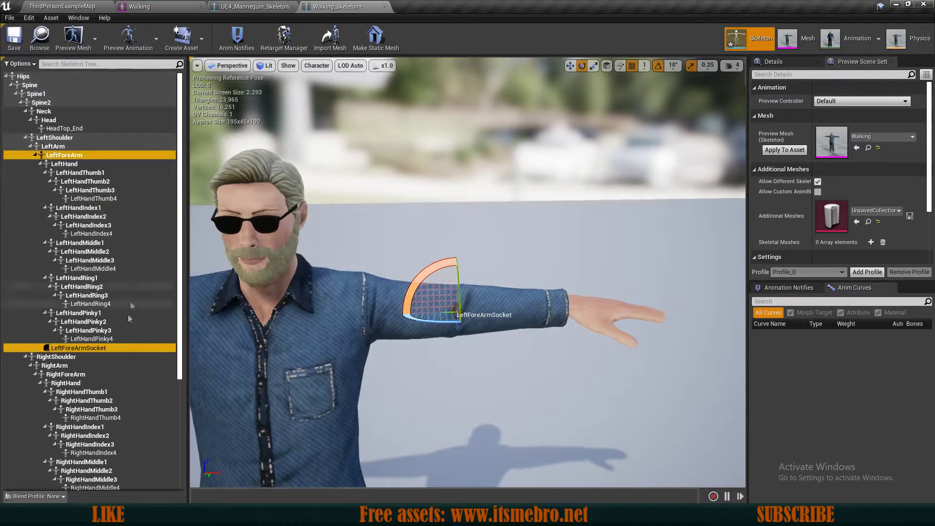
# Rename the new left forearm socket to Arm1.
pyautogui.doubleClick(80, 347)
pyautogui.write('Arm1')
pyautogui.press('Return')
# Set the preview controller to use the specific animation Running and pause its playback.
pyautogui.press('s')
pyautogui.moveTo(331, 292); pyautogui.dragTo(247, 291, button='right')
pyautogui.press('s')
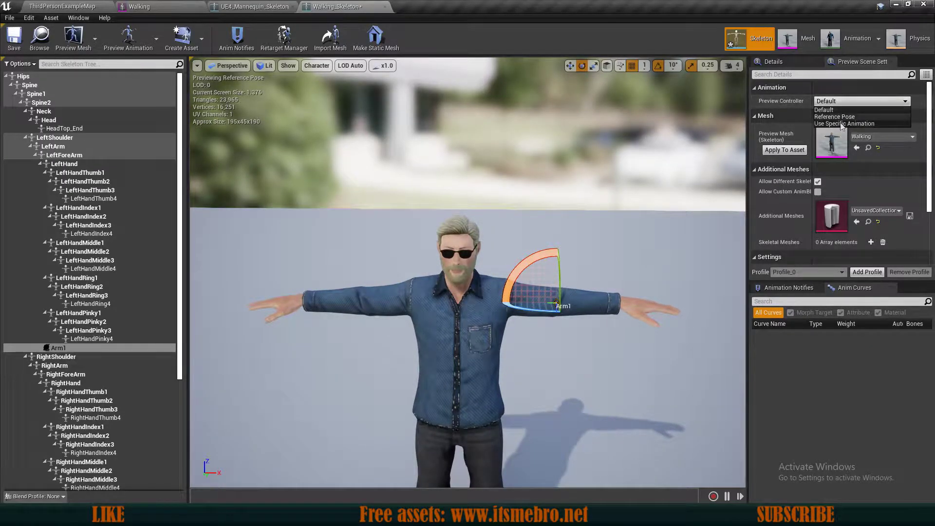
pyautogui.click(842, 123)
pyautogui.click(881, 121)
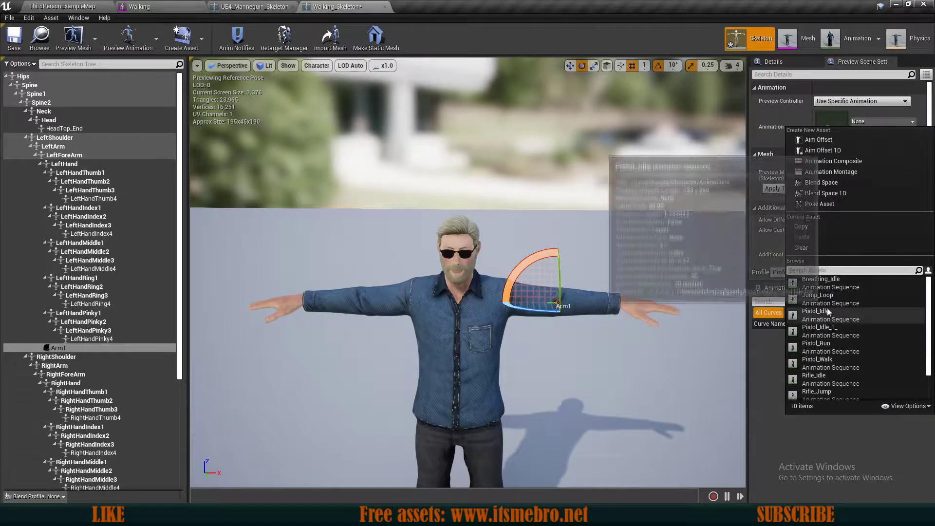
pyautogui.scroll(-1, 826, 385)
pyautogui.click(826, 386)
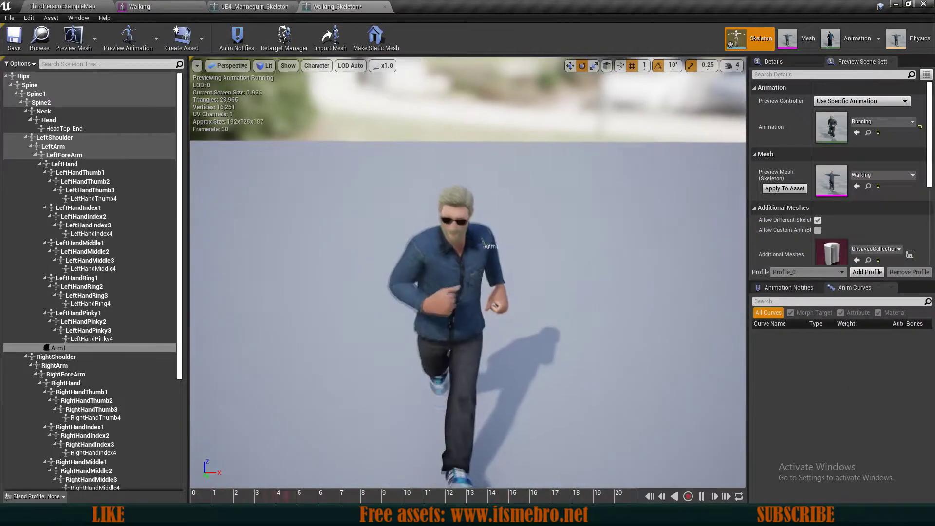
pyautogui.click(701, 496)
# Attach the Equipment_WRIST_BAND mesh to the Arm1 socket as a preview asset.
pyautogui.moveTo(389, 370); pyautogui.dragTo(440, 360, button='right')
pyautogui.press('w')
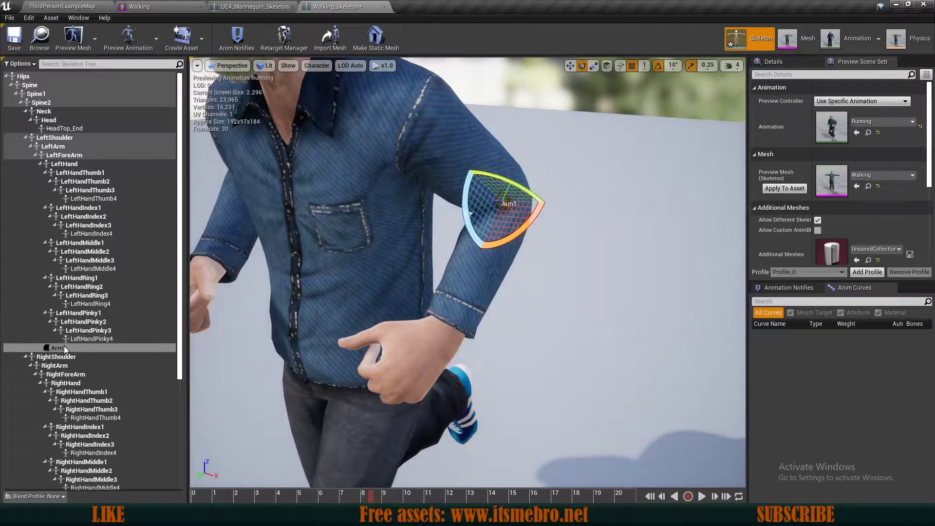
pyautogui.rightClick(64, 346)
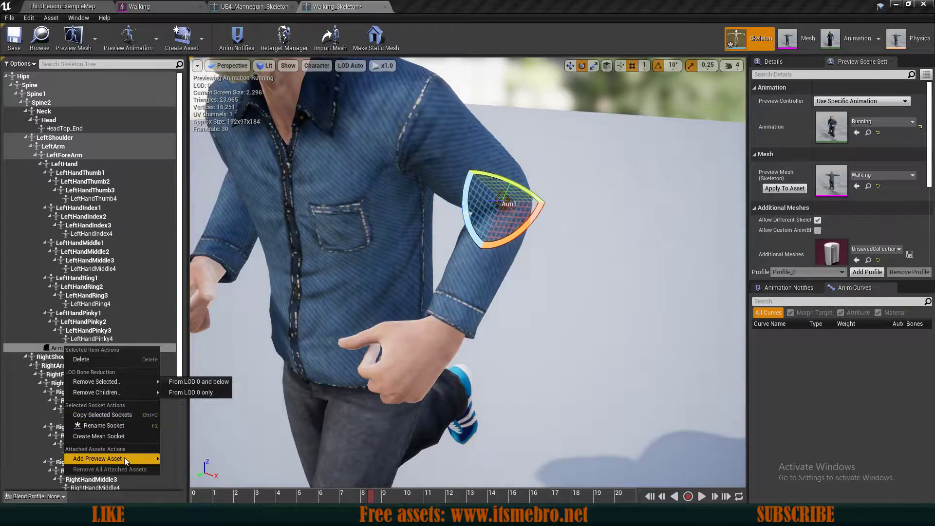
pyautogui.moveTo(122, 457)
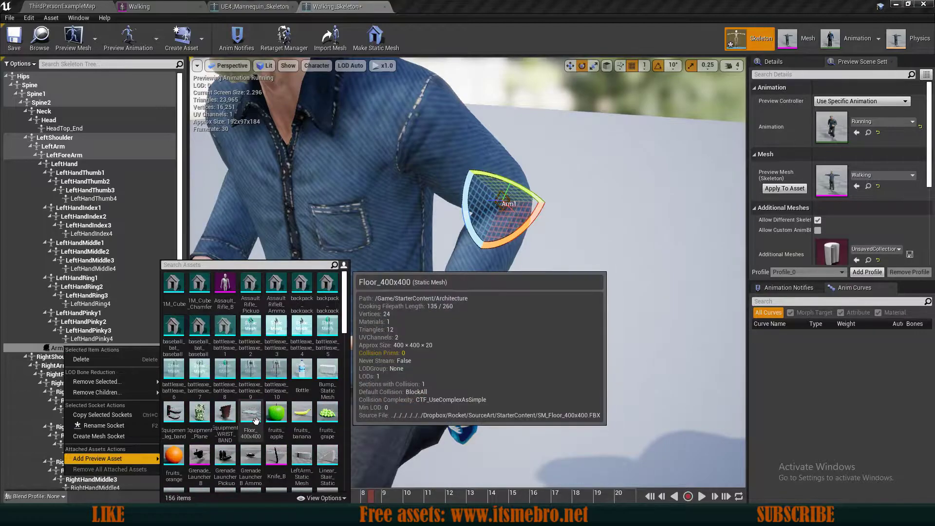
pyautogui.click(225, 412)
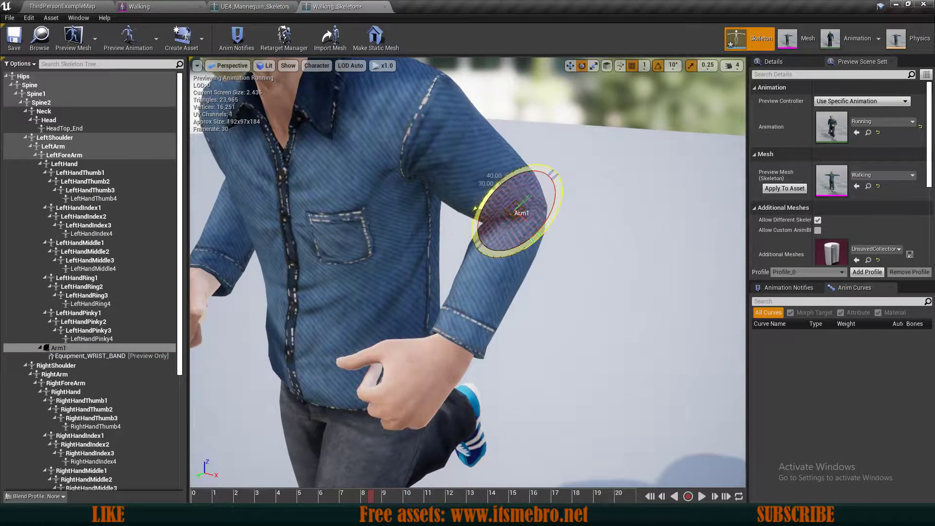
# Move and rotate the Arm1 socket so the wrist band wraps the lower left forearm, at a relative Y location of about -27.8.
pyautogui.press('w')
pyautogui.moveTo(520, 179); pyautogui.dragTo(466, 309)
pyautogui.moveTo(460, 313); pyautogui.dragTo(486, 323, button='right')
pyautogui.press('e')
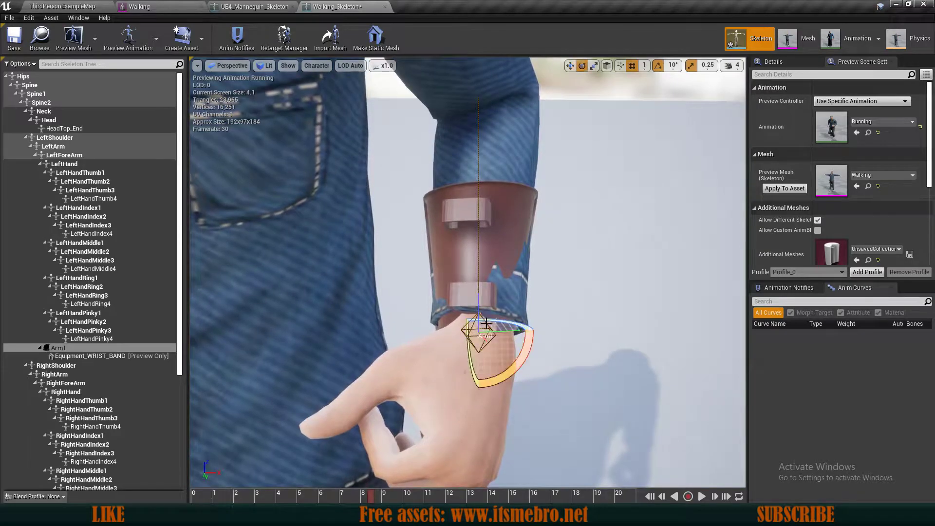
pyautogui.moveTo(489, 323); pyautogui.dragTo(413, 339)
pyautogui.press('w')
pyautogui.moveTo(413, 339)
pyautogui.mouseDown(button='right')
pyautogui.moveTo(423, 340)
pyautogui.moveTo(395, 337)
pyautogui.moveTo(409, 339)
pyautogui.mouseUp(button='right')
pyautogui.scroll(1, 523, 332)
pyautogui.moveTo(525, 312); pyautogui.dragTo(507, 309, button='right')
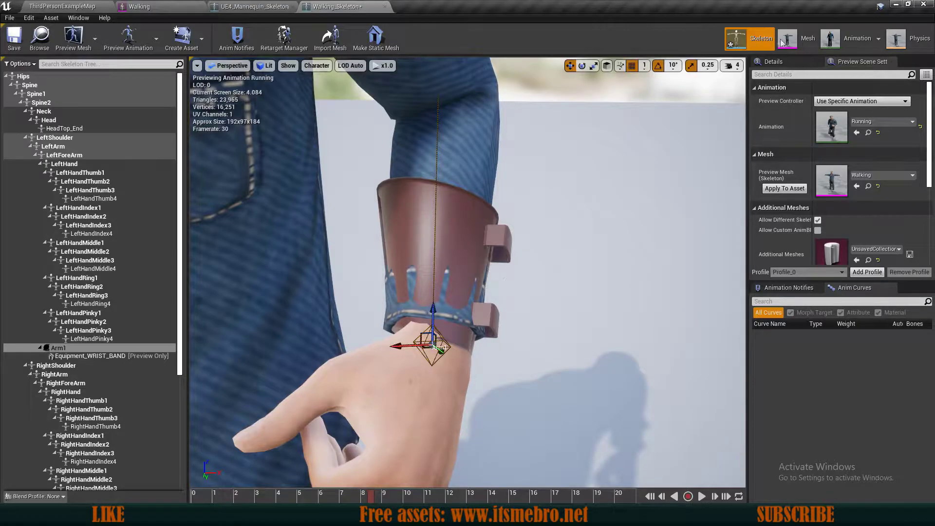
# Show the Arm1 socket's details and set its relative scale to 1.1 on X, Y and Z.
pyautogui.click(778, 62)
pyautogui.click(68, 350)
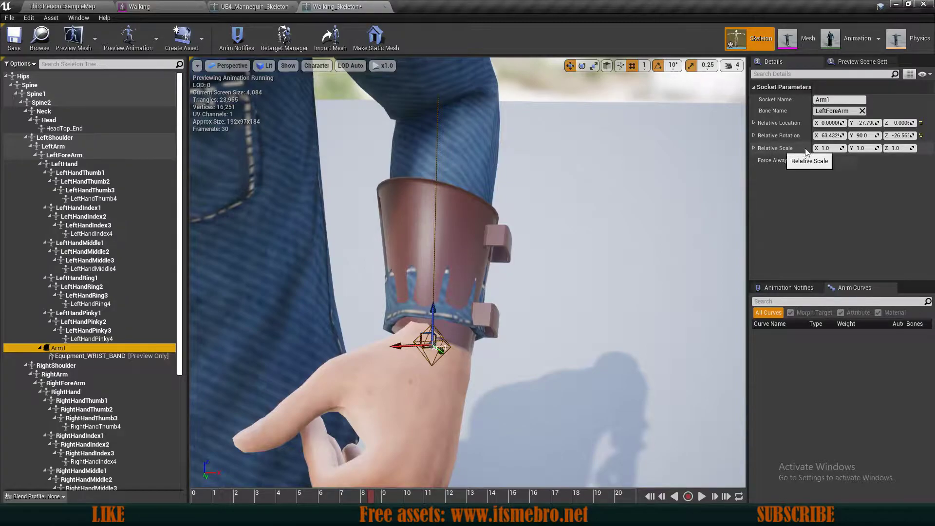
pyautogui.click(833, 149)
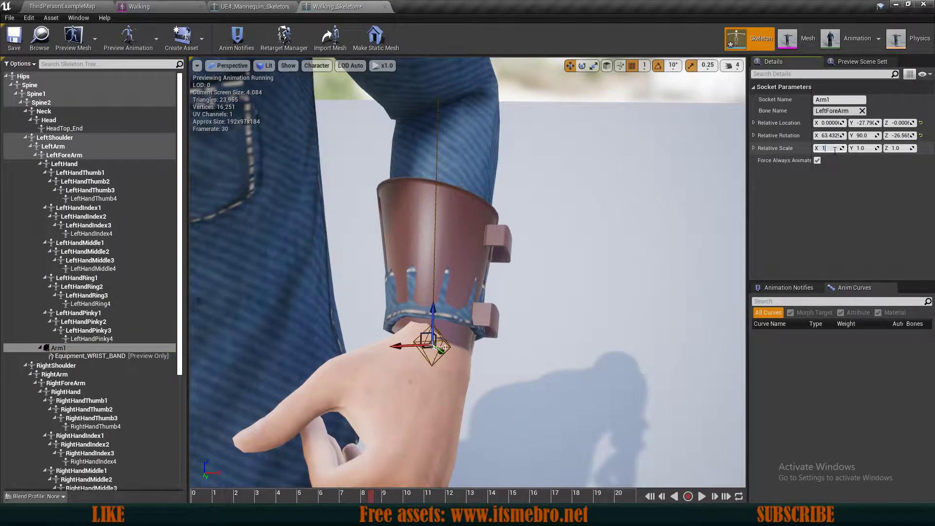
pyautogui.press('Tab')
pyautogui.write('1.1')
pyautogui.press('Tab')
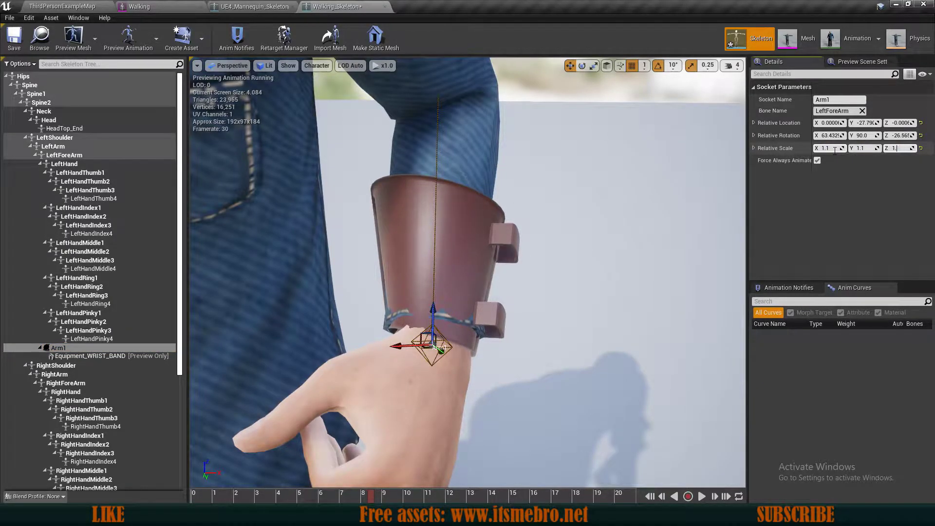
pyautogui.write('1.1')
pyautogui.press('Return')
# Shift the Arm1 socket sideways to centre the wrist band on the forearm, to about X 0.67 and Z 0.44.
pyautogui.moveTo(609, 190); pyautogui.dragTo(579, 188, button='right')
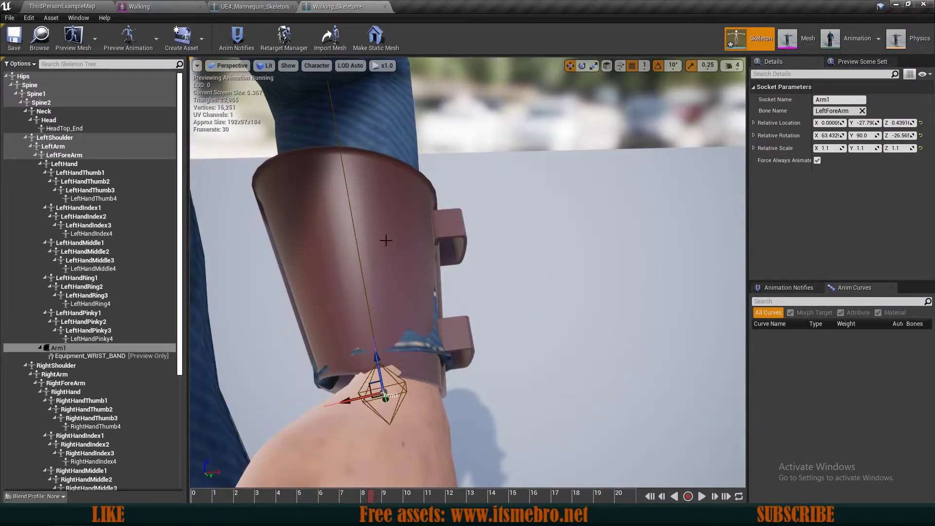
pyautogui.moveTo(384, 240); pyautogui.dragTo(243, 248, button='right')
pyautogui.moveTo(418, 363); pyautogui.dragTo(419, 341, button='right')
pyautogui.moveTo(411, 369); pyautogui.dragTo(423, 371)
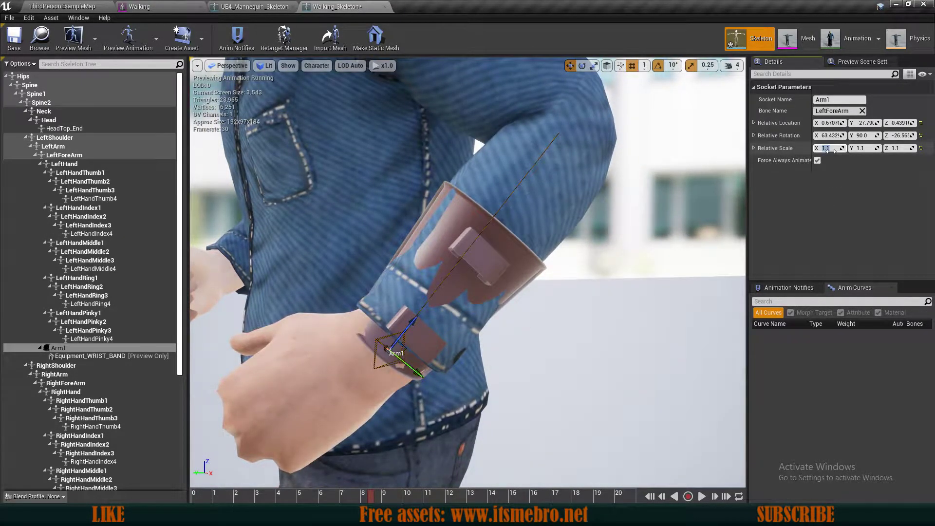
# Set the Arm1 socket's relative scale to 1.3 on all axes, fine-tune its position, and check the wrist band's fit from several angles.
pyautogui.write('1.3')
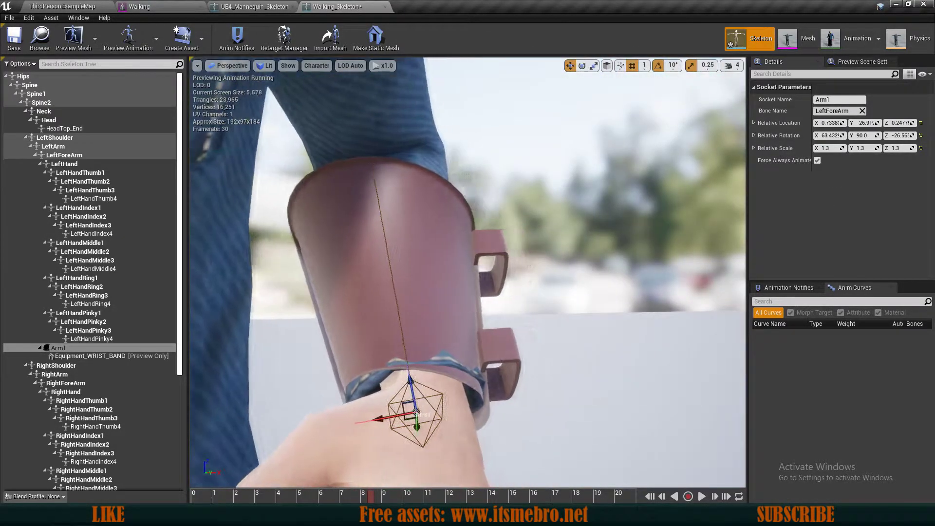
pyautogui.moveTo(438, 292); pyautogui.dragTo(609, 292, button='right')
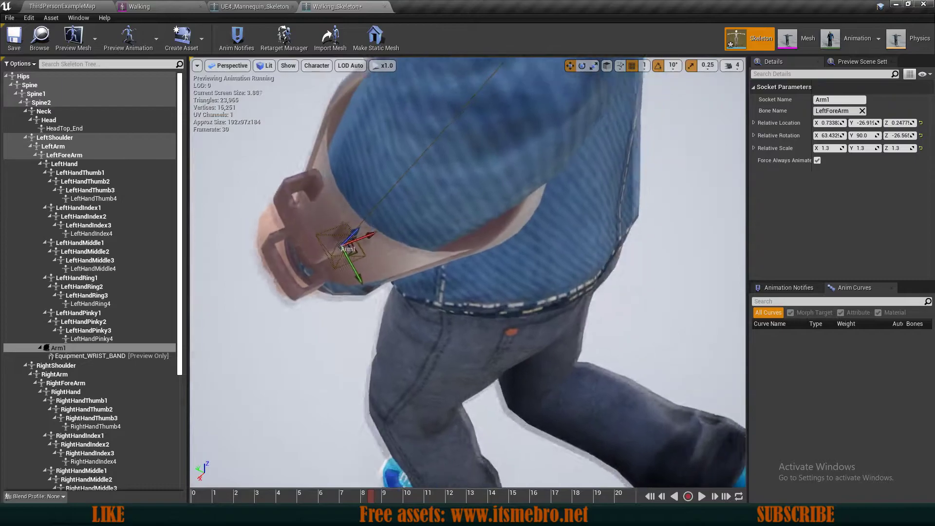
pyautogui.moveTo(476, 275); pyautogui.dragTo(652, 280, button='right')
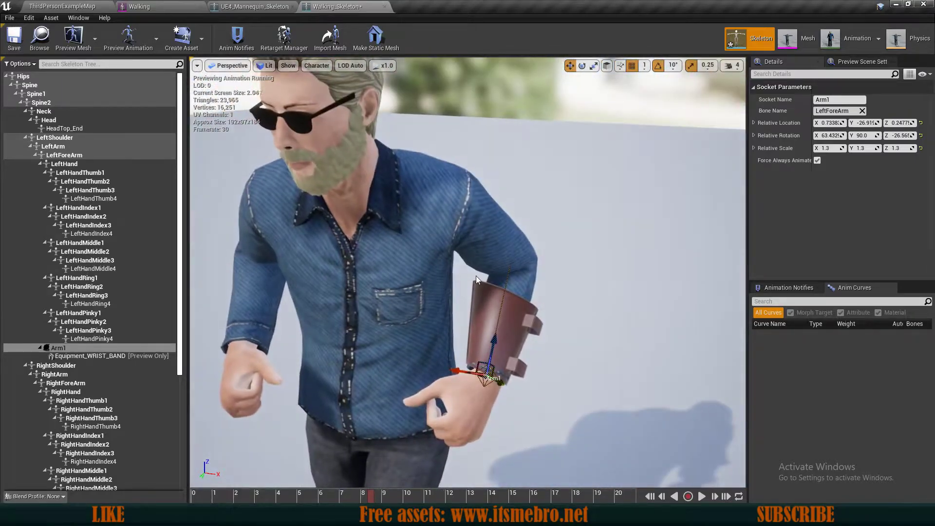
pyautogui.moveTo(475, 276); pyautogui.dragTo(455, 263, button='right')
pyautogui.press('s')
pyautogui.moveTo(475, 319); pyautogui.dragTo(475, 336)
pyautogui.scroll(-4, 73, 273)
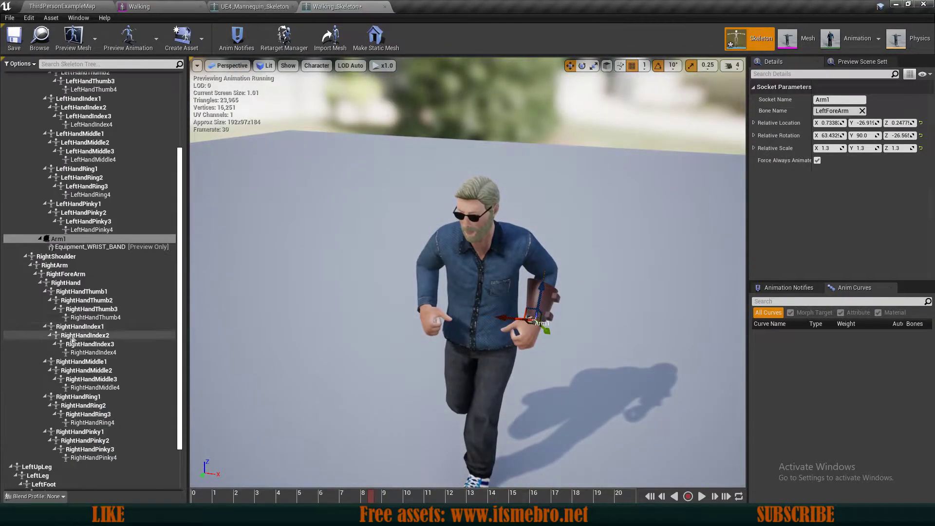
# Add a socket to the RightForeArm bone and name it Arm2.
pyautogui.rightClick(74, 275)
pyautogui.click(113, 310)
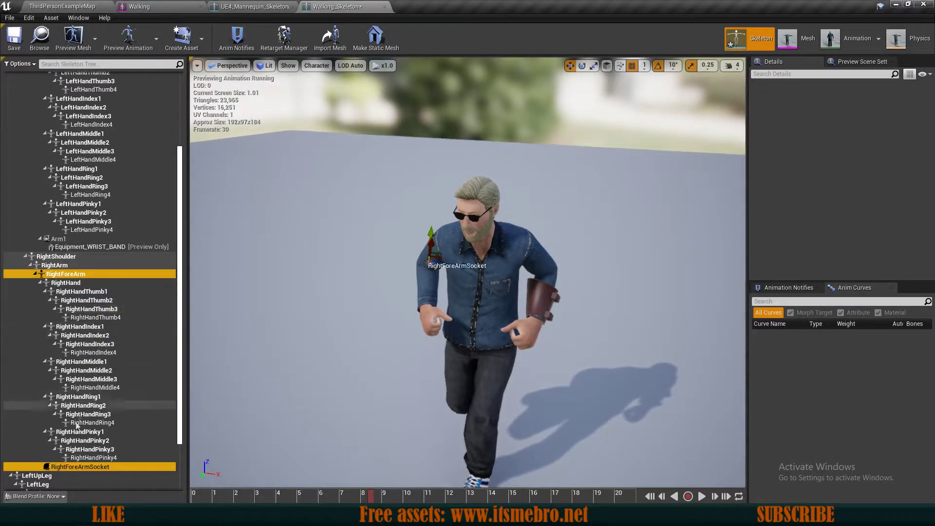
pyautogui.doubleClick(68, 466)
pyautogui.write('Arm2')
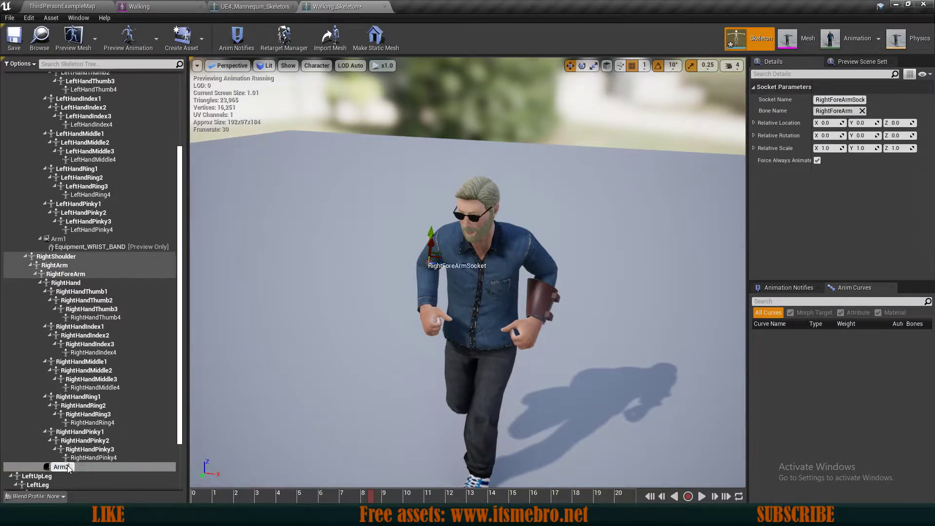
pyautogui.press('Return')
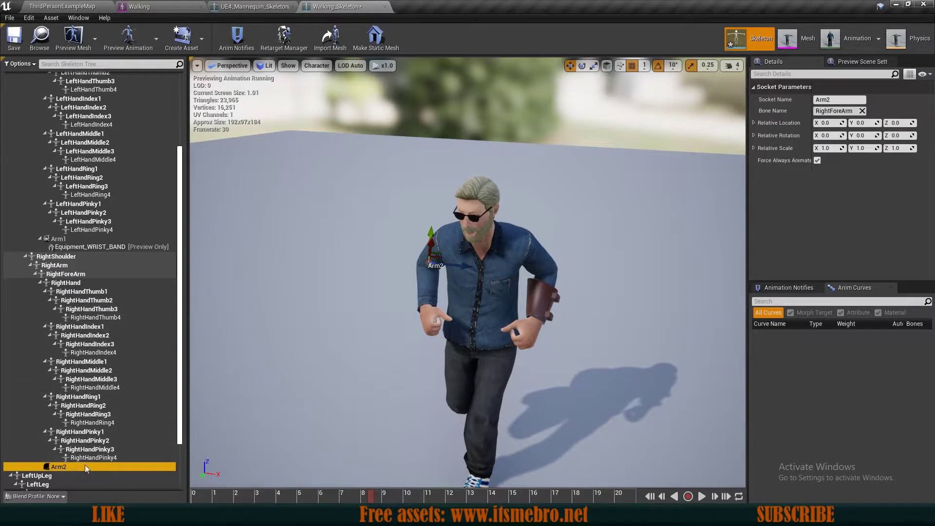
# Attach the Equipment_WRIST_BAND mesh to the right forearm's Arm2 socket as a preview asset.
pyautogui.rightClick(84, 466)
pyautogui.moveTo(122, 451)
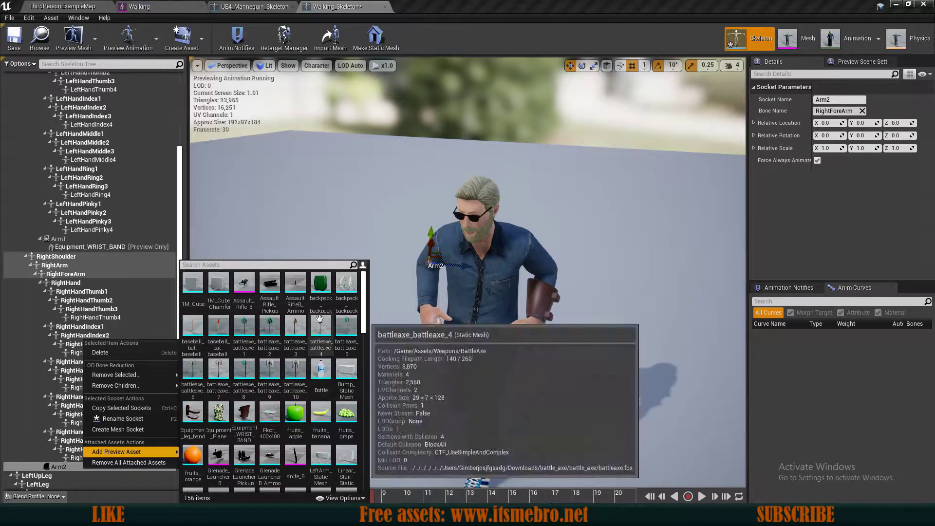
pyautogui.click(243, 413)
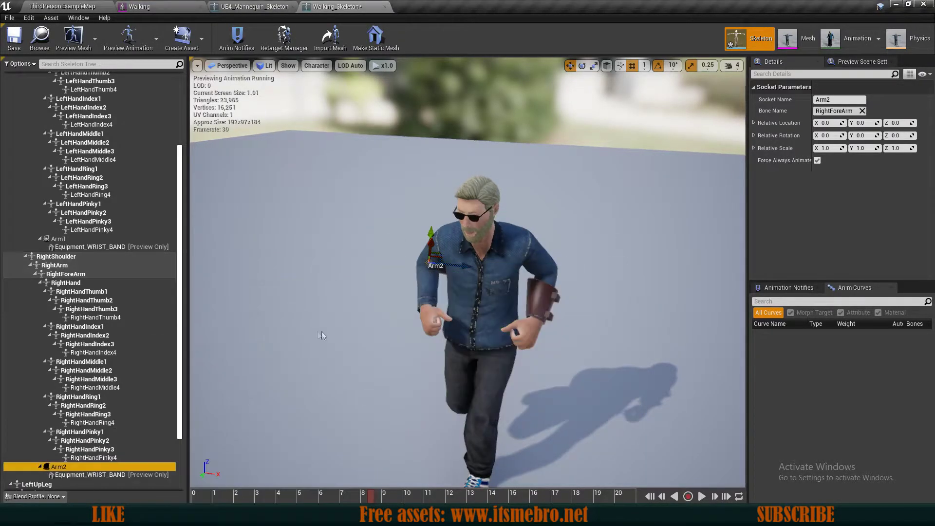
# Scale the Arm2 socket to 1.3 on all axes and fit its wrist band around the right forearm, at about Y -27.27 and Z 1.13.
pyautogui.click(87, 239)
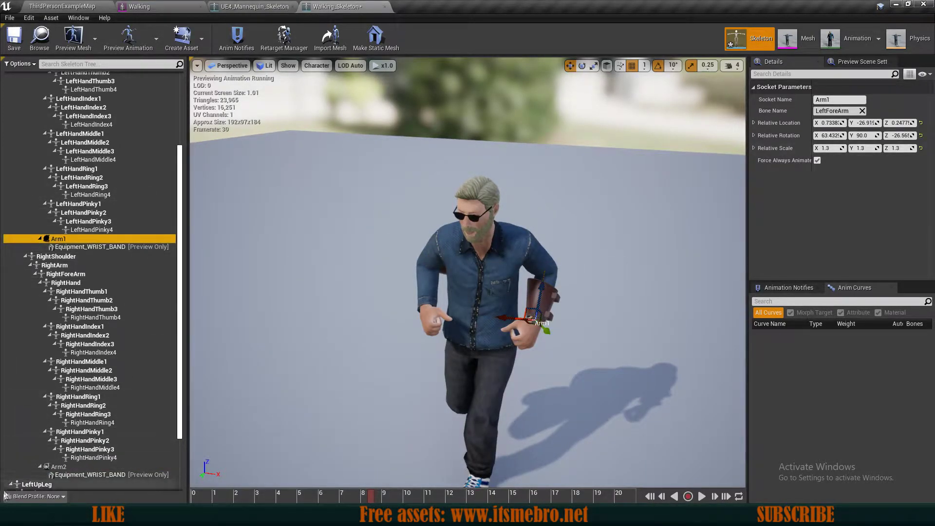
pyautogui.click(58, 467)
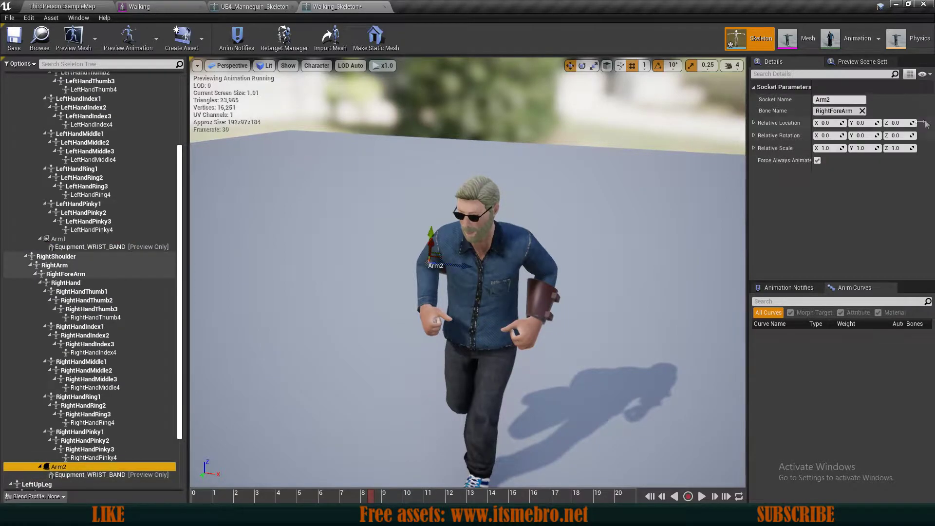
pyautogui.click(841, 148)
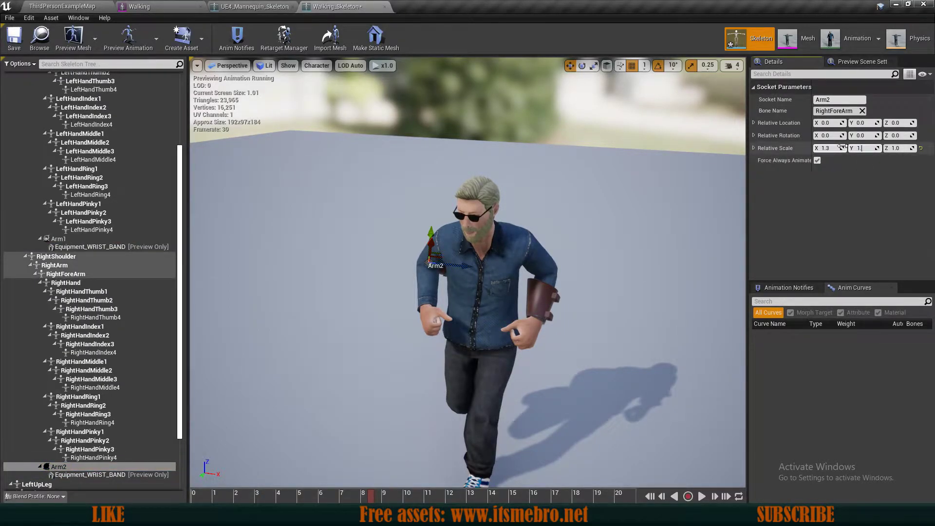
pyautogui.write('1.3')
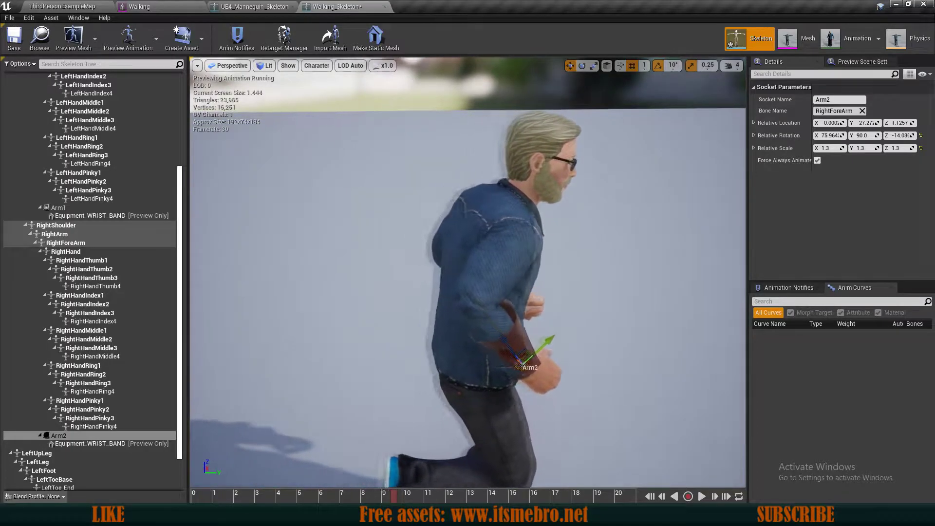
pyautogui.keyDown('alt'); pyautogui.moveTo(467, 273); pyautogui.dragTo(379, 312); pyautogui.keyUp('alt')
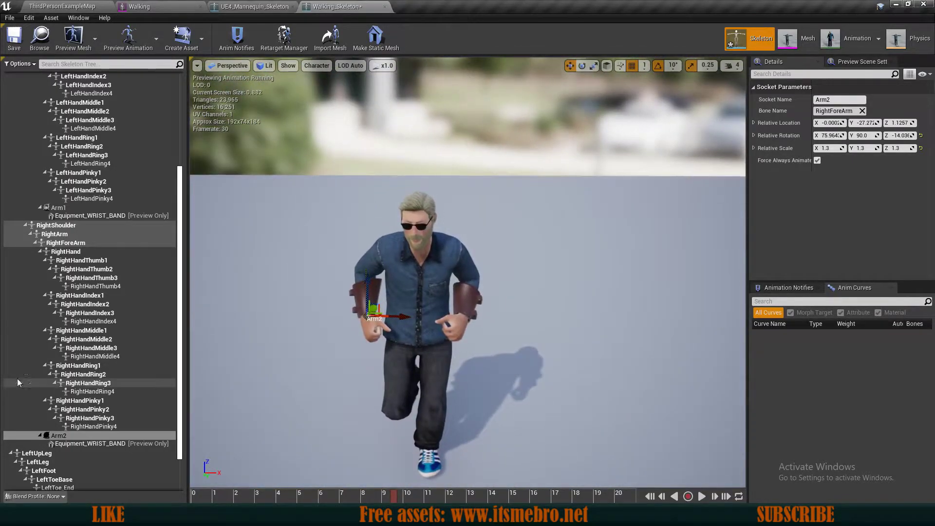
# Add a socket to the LeftHand bone and name it Weapon1.
pyautogui.scroll(5, 69, 295)
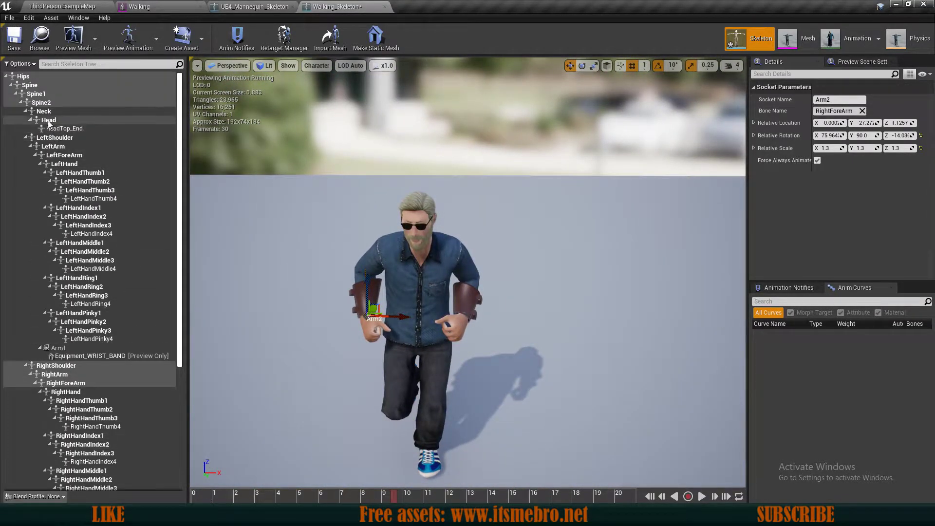
pyautogui.click(65, 165)
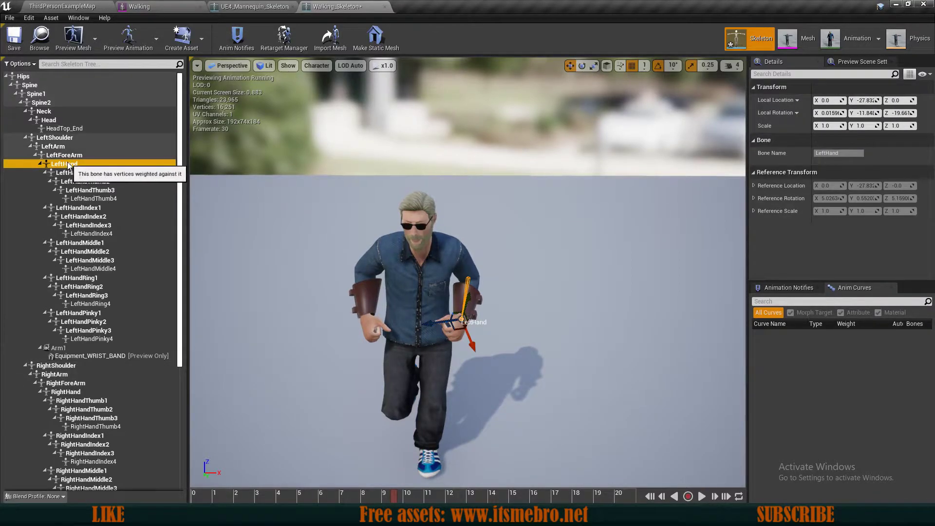
pyautogui.click(58, 156)
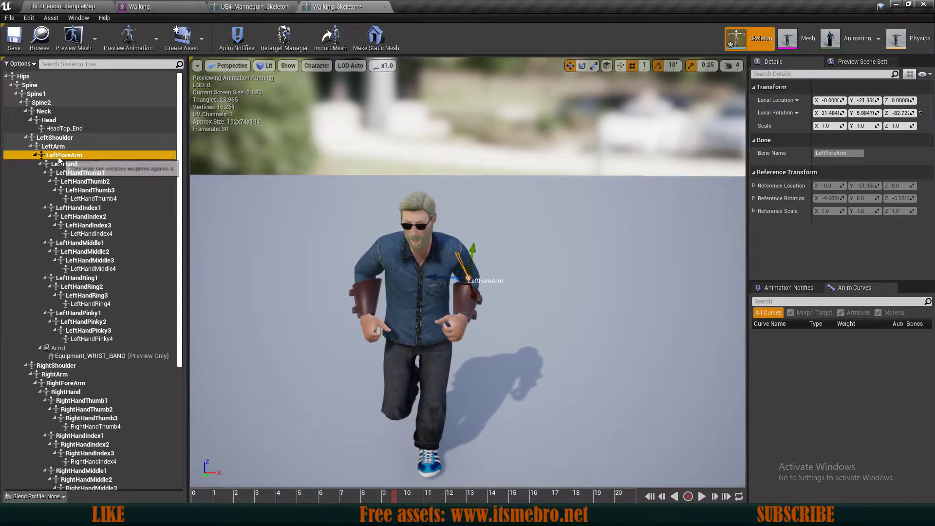
pyautogui.click(67, 164)
pyautogui.rightClick(67, 164)
pyautogui.moveTo(121, 264)
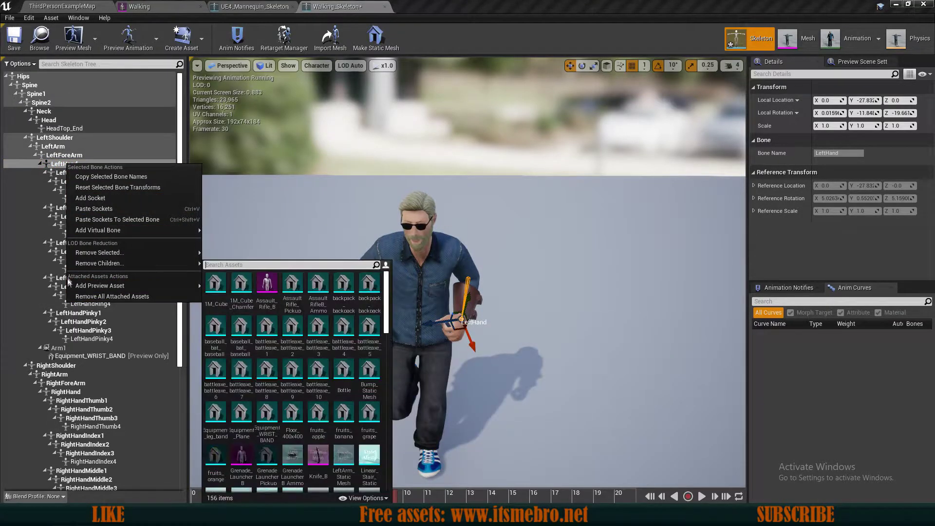
pyautogui.click(106, 197)
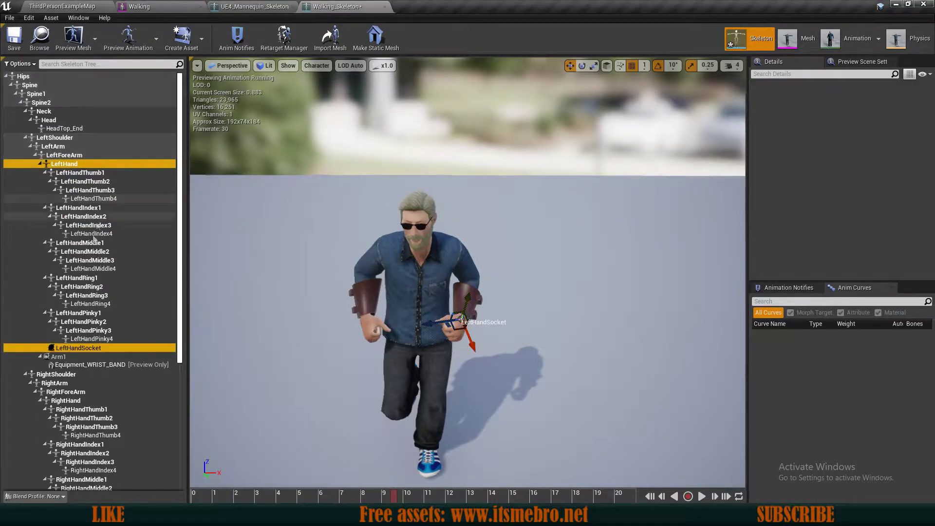
pyautogui.doubleClick(75, 346)
pyautogui.write('Weapon1')
pyautogui.press('Return')
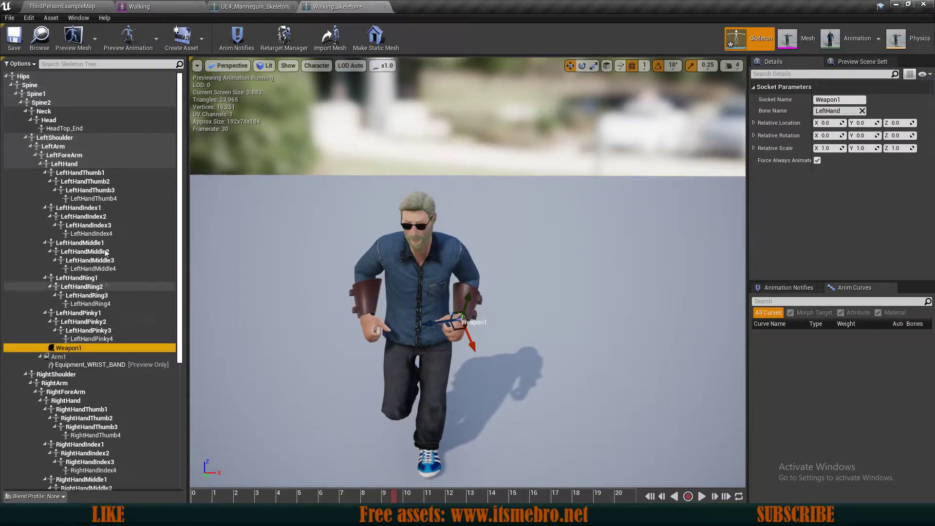
# Check the mannequin skeleton's sockets and rename the right forearm's Arm2 socket to Arm2a.
pyautogui.click(245, 4)
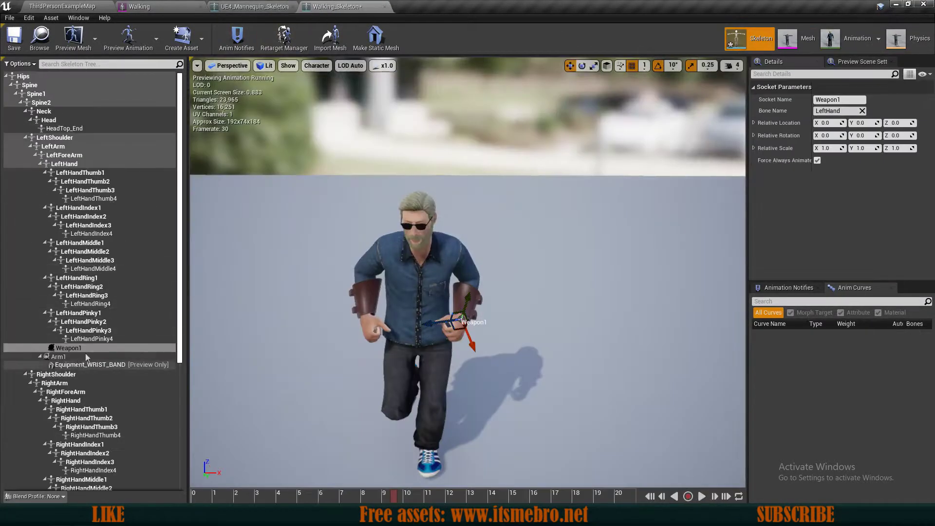
pyautogui.scroll(-5, 50, 365)
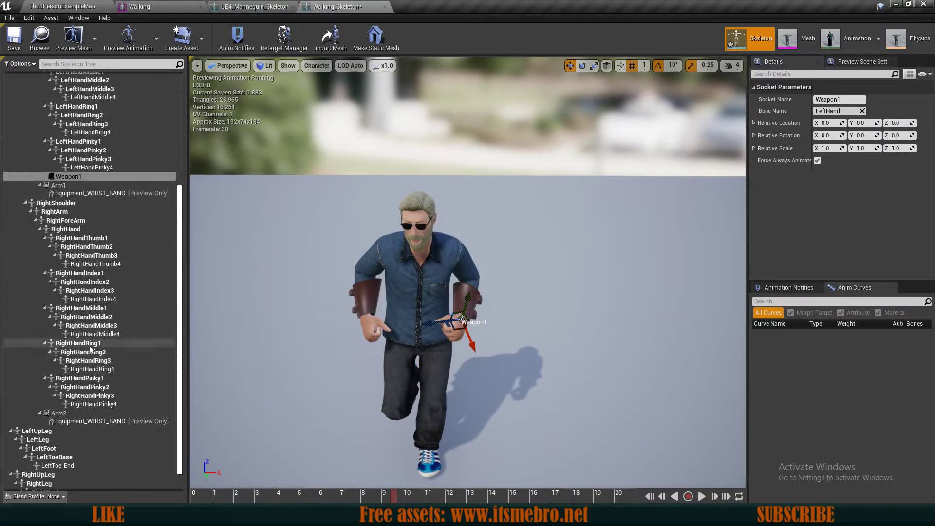
pyautogui.doubleClick(75, 416)
pyautogui.press('Right')
pyautogui.write('a')
pyautogui.press('Return')
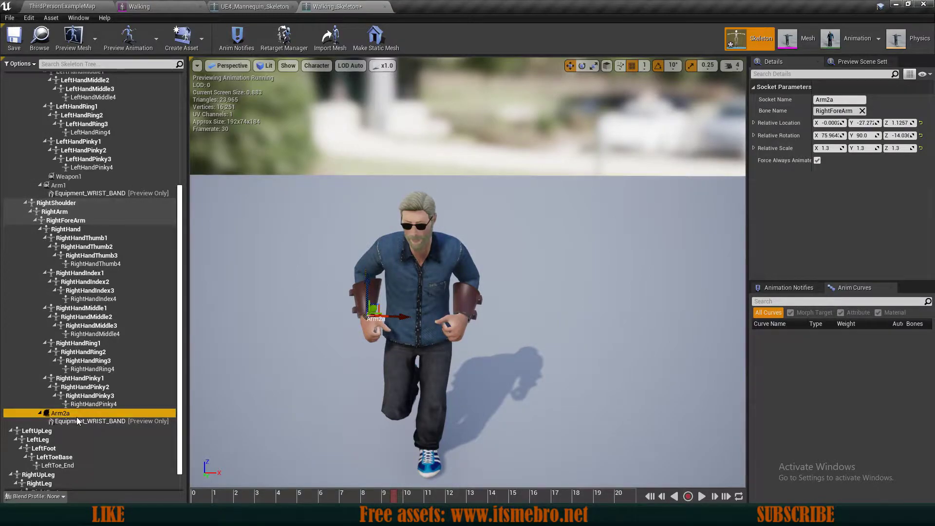
# Rename the left forearm's Arm1 socket to Arm2.
pyautogui.click(68, 185)
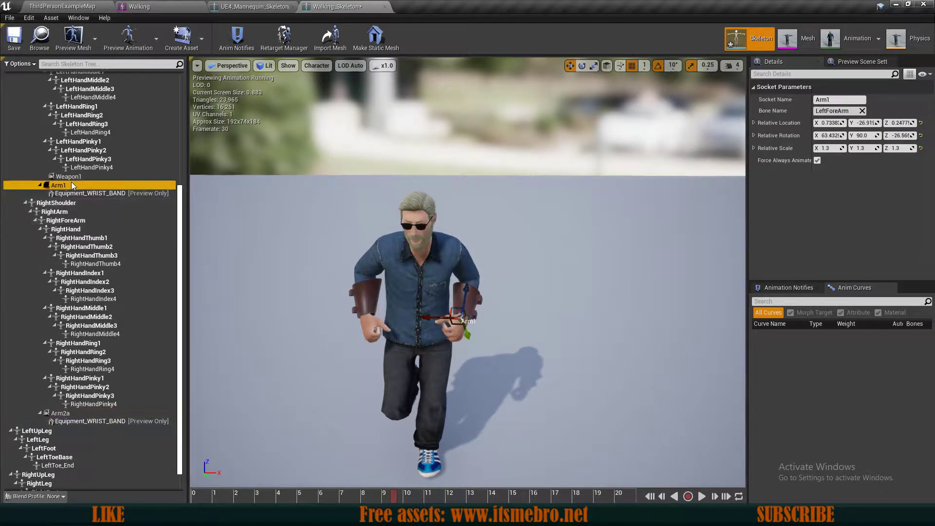
pyautogui.click(69, 185)
pyautogui.write('Arm2')
pyautogui.press('Return')
pyautogui.click(92, 176)
pyautogui.click(91, 176)
pyautogui.press('Down')
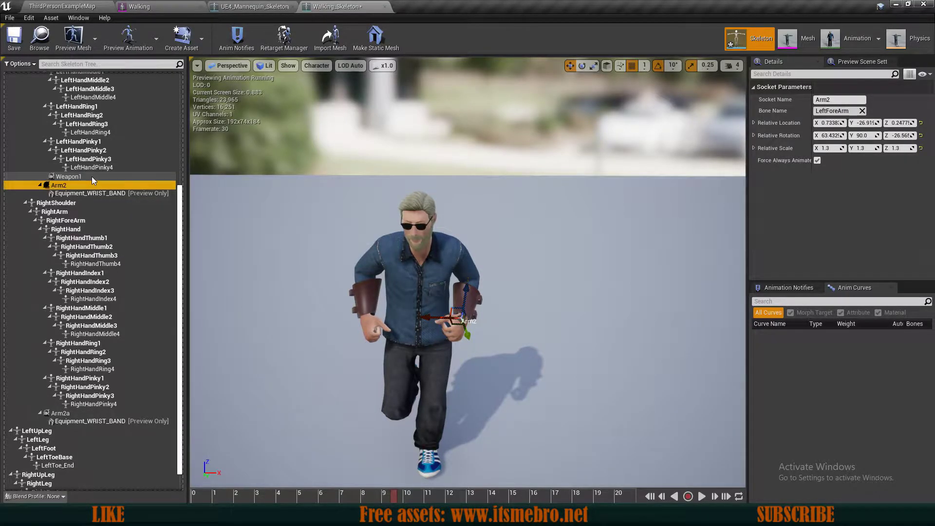
# Rename the left hand's Weapon1 socket to Weapon2.
pyautogui.doubleClick(92, 176)
pyautogui.write('Weapon2')
pyautogui.press('Return')
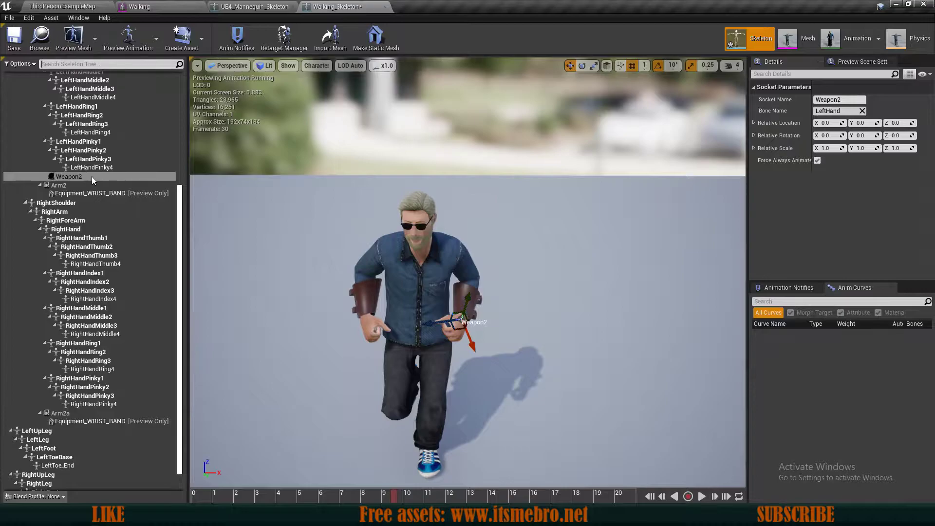
# Rename the right forearm's Arm2a socket to Arm1.
pyautogui.click(97, 413)
pyautogui.click(96, 412)
pyautogui.write('Arm1')
pyautogui.press('Return')
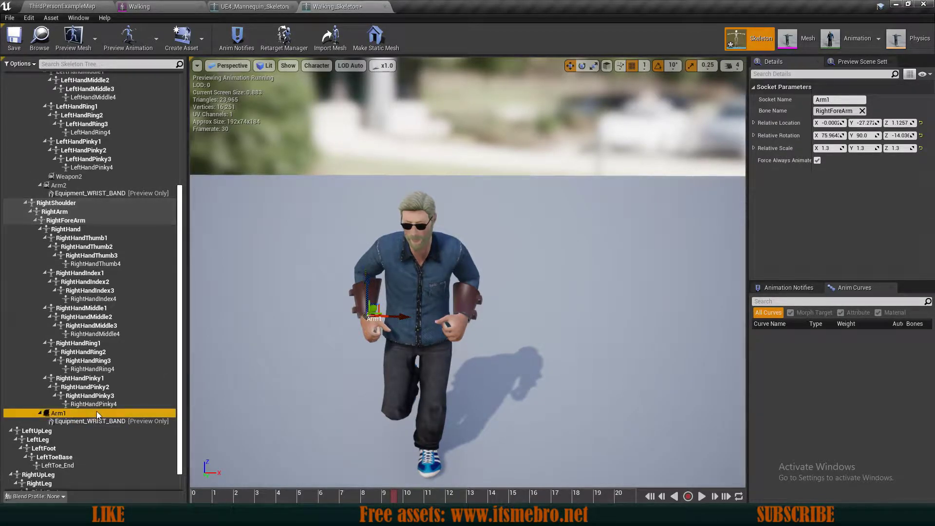
# Attach the battleaxe_battleaxe_4 mesh to the left hand's Weapon2 socket as a preview asset.
pyautogui.click(62, 177)
pyautogui.rightClick(63, 178)
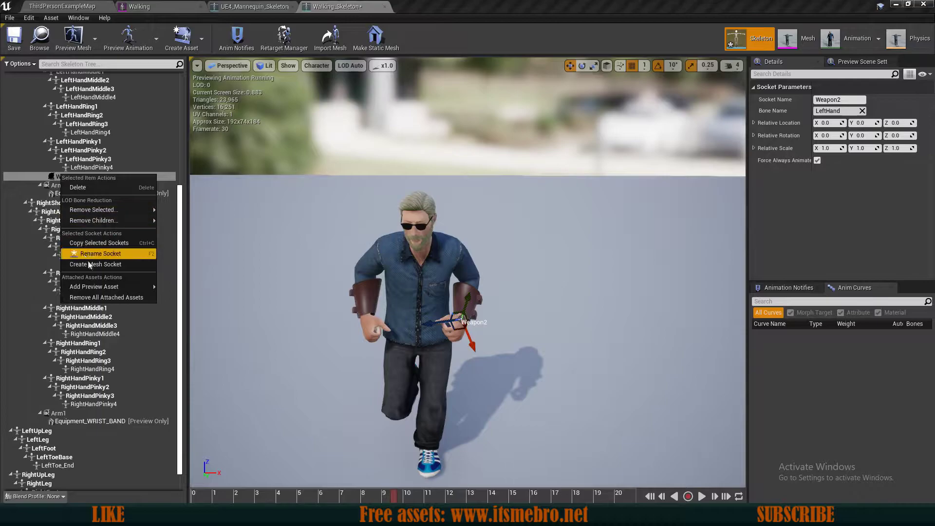
pyautogui.moveTo(97, 286)
pyautogui.click(291, 331)
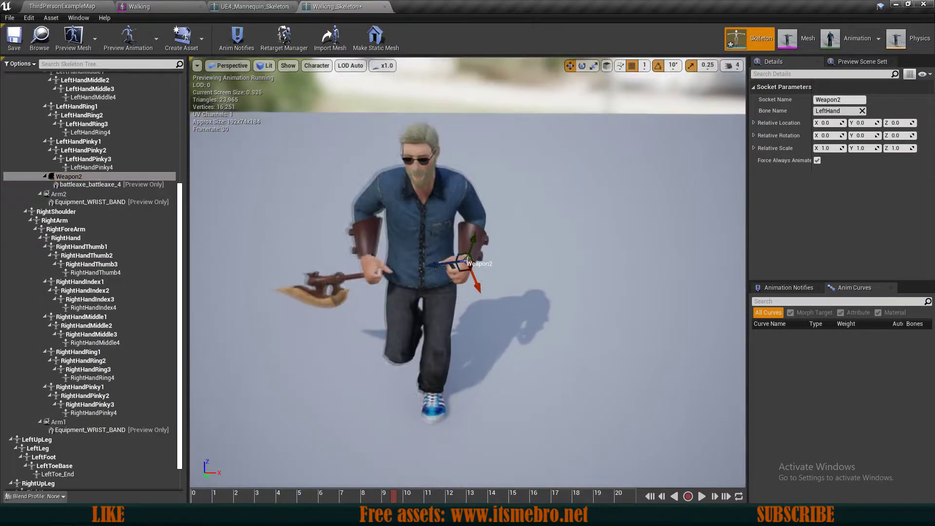
# Rotate the Weapon2 socket so the battleaxe points upward from the left hand, to about X 178.7, Y 90 and Z 178.7.
pyautogui.moveTo(427, 265)
pyautogui.mouseDown(button='right')
pyautogui.moveTo(424, 258)
pyautogui.moveTo(419, 267)
pyautogui.moveTo(426, 266)
pyautogui.mouseUp(button='right')
pyautogui.press('e')
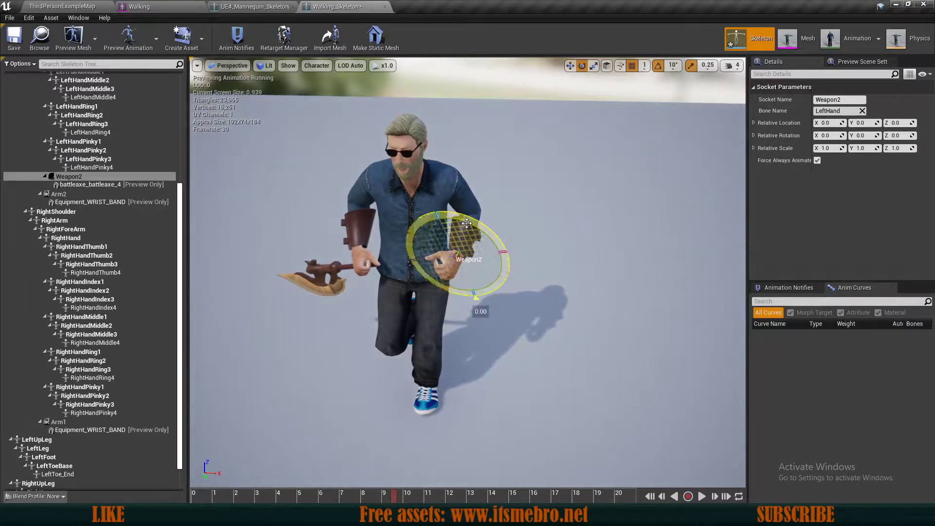
pyautogui.moveTo(466, 223); pyautogui.dragTo(428, 253)
pyautogui.press('w')
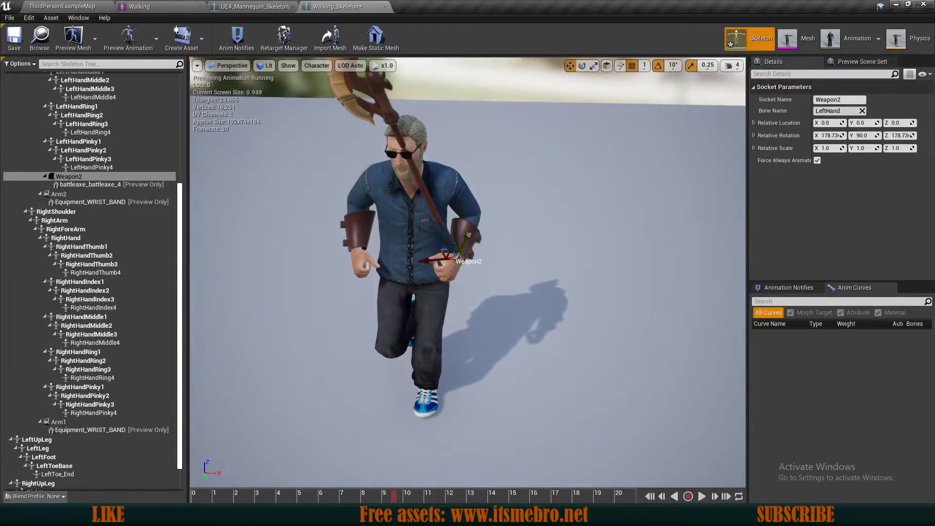
# Move the Weapon2 socket into the left hand's grip, to a relative location of about Y -10.8 and Z 2.77.
pyautogui.scroll(5, 446, 200)
pyautogui.moveTo(403, 224); pyautogui.dragTo(402, 225)
pyautogui.moveTo(403, 224); pyautogui.dragTo(365, 219, button='right')
pyautogui.moveTo(336, 283); pyautogui.dragTo(364, 284, button='right')
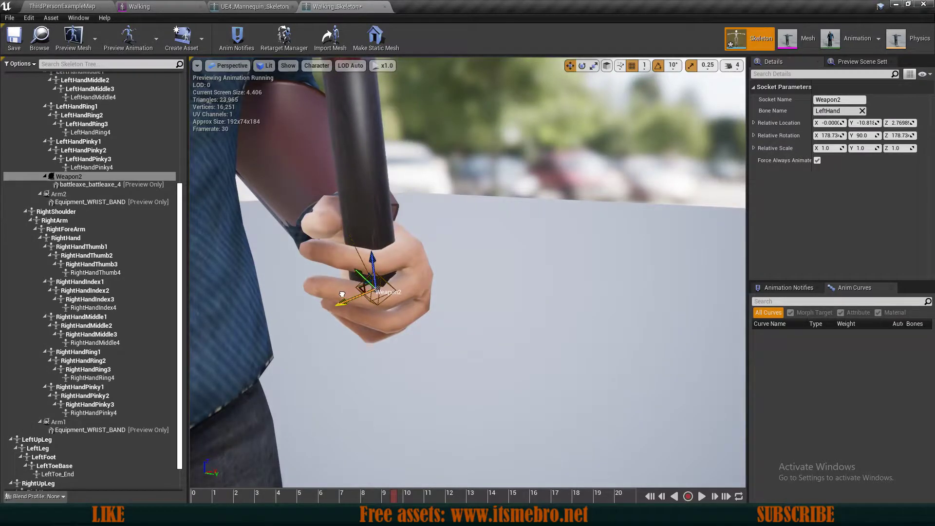
# Slide the Weapon2 socket along the axe handle to about X 0.14, checking the left hand's grip from several angles.
pyautogui.scroll(-3, 341, 294)
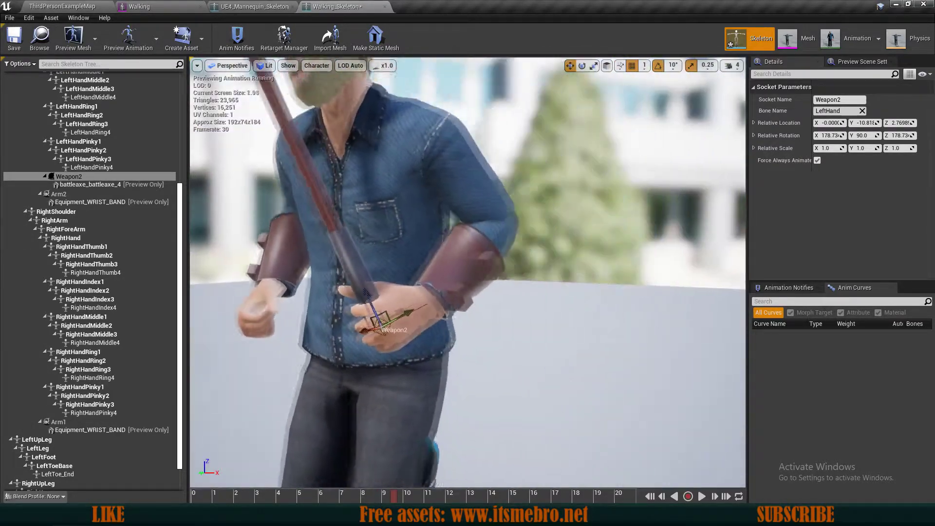
pyautogui.scroll(2, 433, 314)
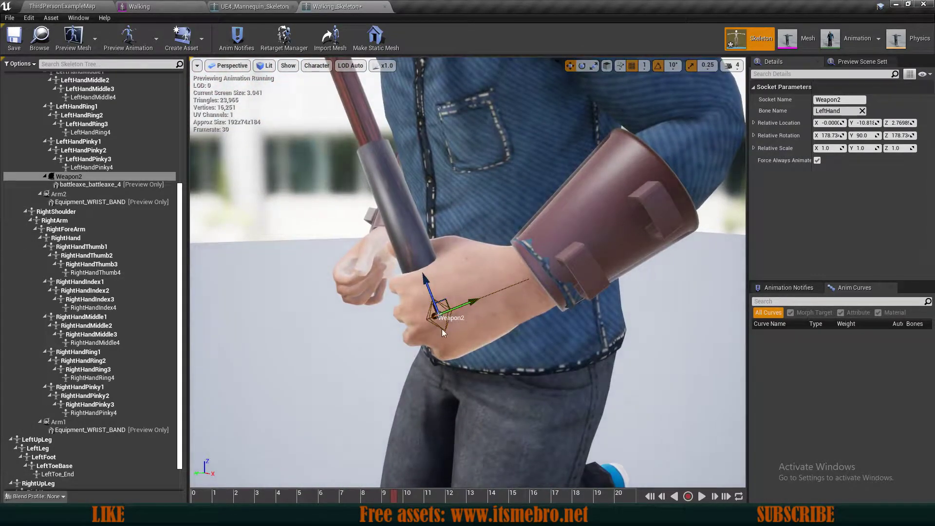
pyautogui.moveTo(437, 306); pyautogui.dragTo(537, 216, button='right')
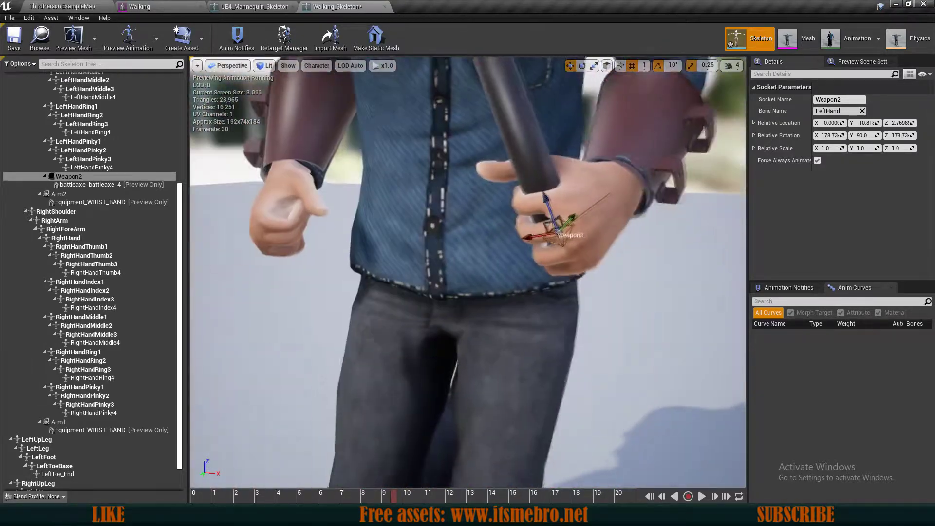
pyautogui.moveTo(565, 225); pyautogui.dragTo(570, 225)
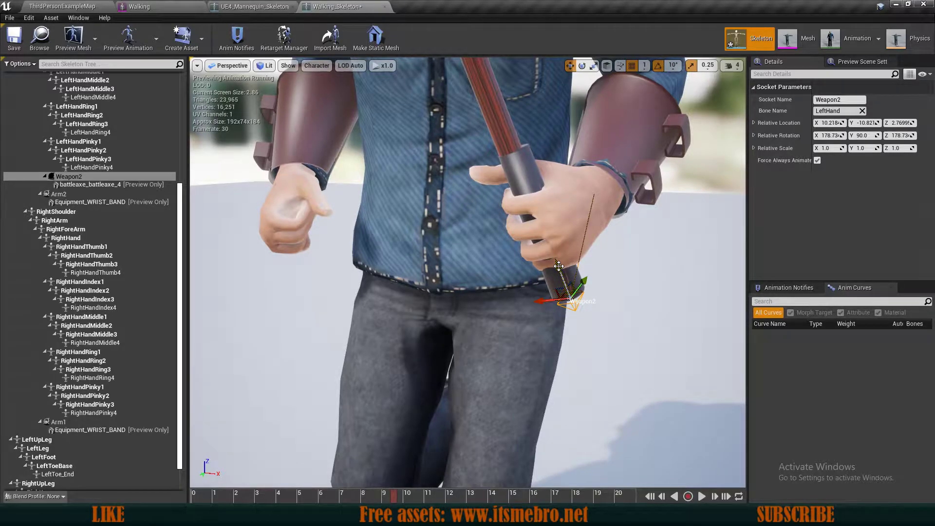
pyautogui.moveTo(559, 265); pyautogui.dragTo(536, 223)
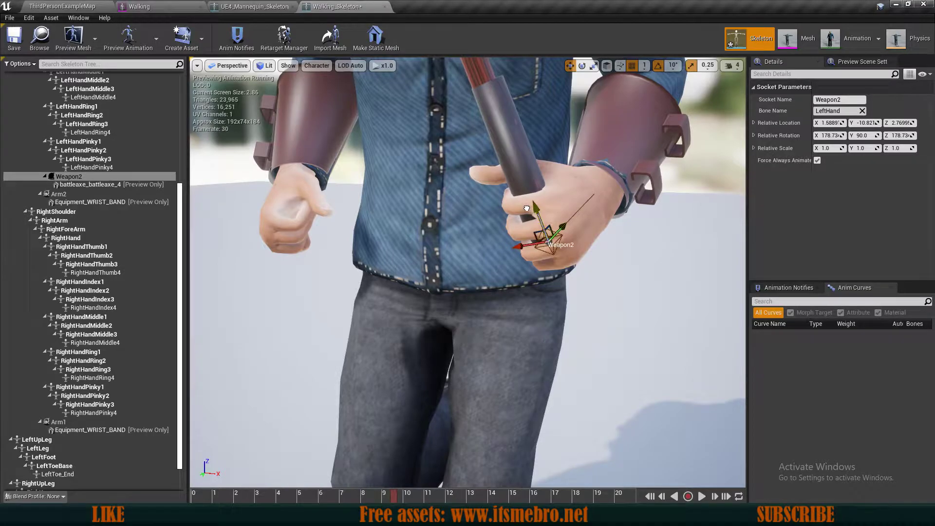
pyautogui.moveTo(531, 239); pyautogui.dragTo(379, 244, button='right')
pyautogui.press('d')
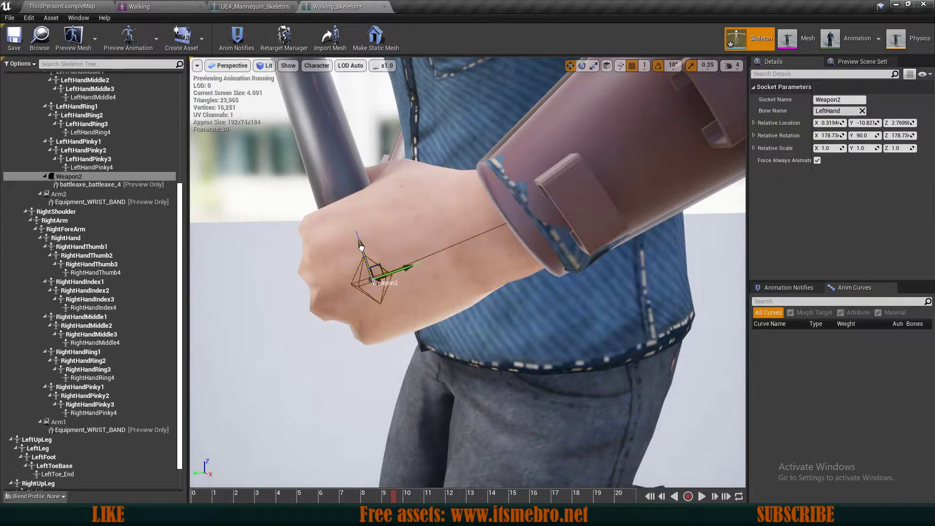
pyautogui.press('s')
pyautogui.moveTo(444, 268); pyautogui.dragTo(599, 263, button='right')
pyautogui.press('a')
pyautogui.scroll(-2, 58, 231)
pyautogui.scroll(5, 109, 280)
pyautogui.scroll(-3, 102, 278)
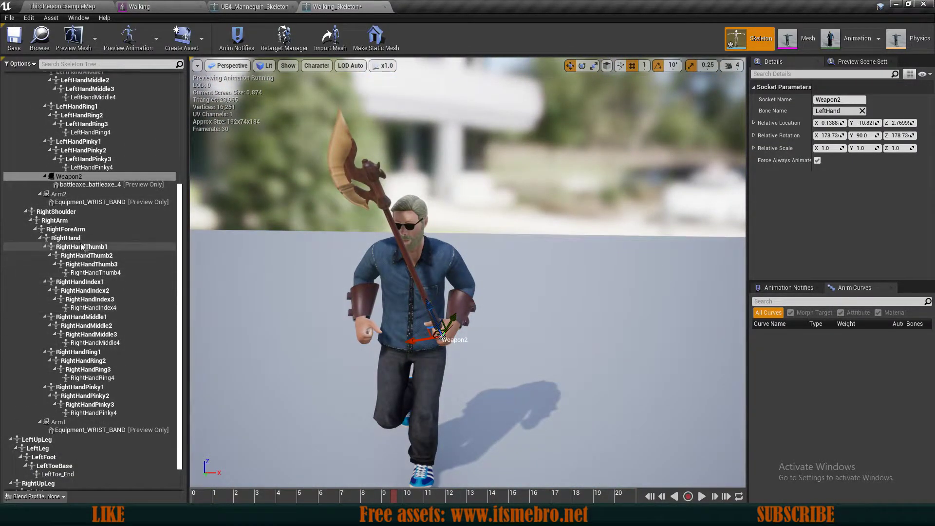
# Add a socket named Weapon1 to the RightHand bone.
pyautogui.rightClick(75, 244)
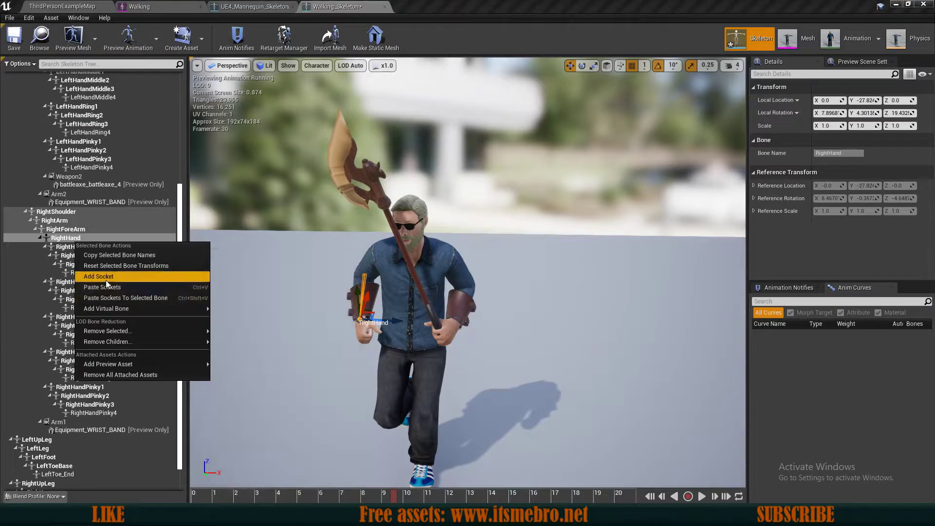
pyautogui.click(112, 276)
pyautogui.click(97, 422)
pyautogui.write('Weapon1')
pyautogui.press('Return')
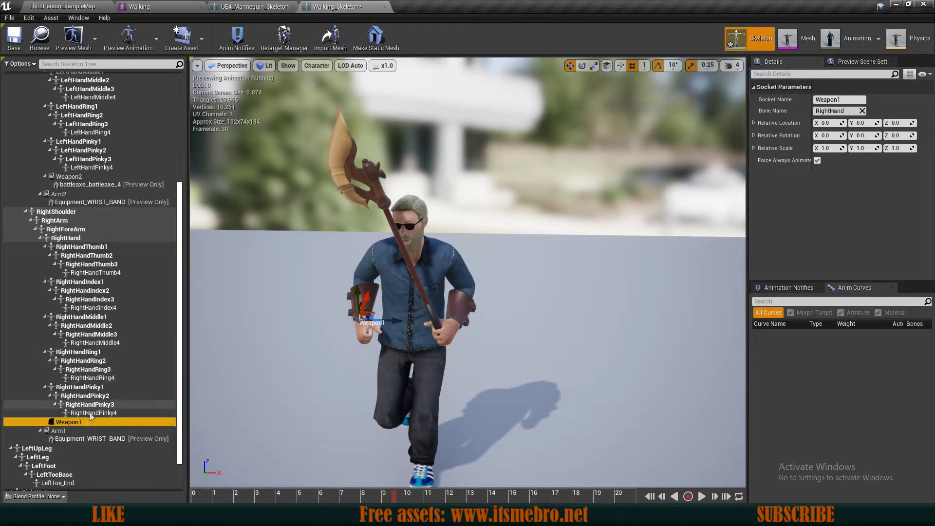
# Attach the battleaxe_battleaxe_3 mesh to the right hand's Weapon1 socket as a preview asset.
pyautogui.rightClick(85, 421)
pyautogui.moveTo(117, 405)
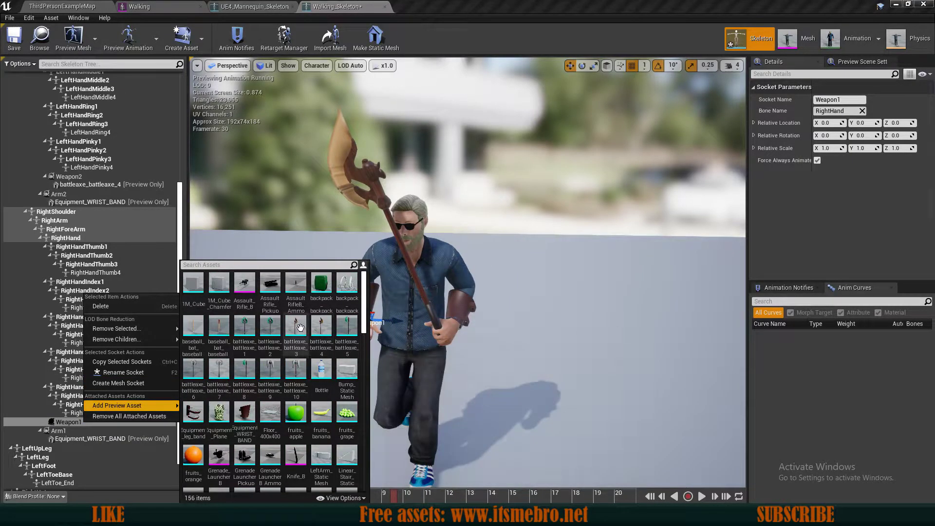
pyautogui.click(296, 327)
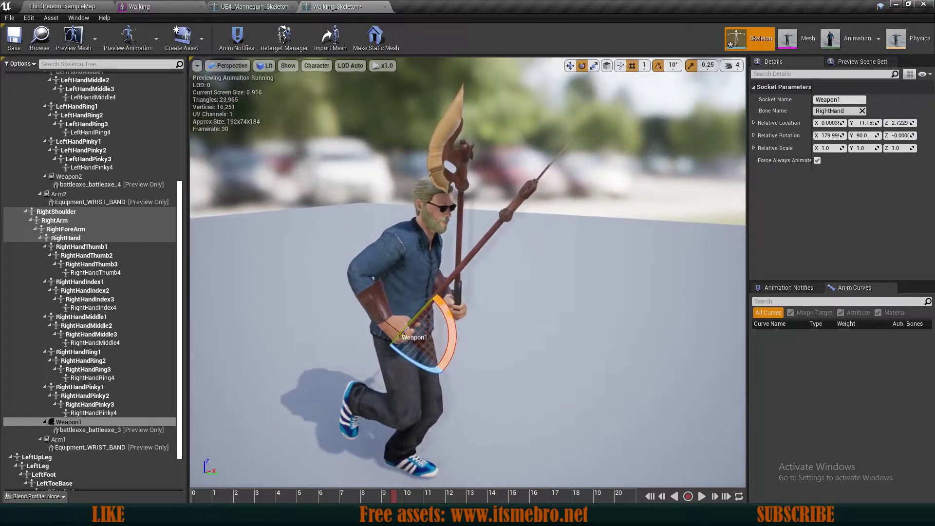
# Test-rotate the Spine bone to check which part of the body it moves, and undo the rotation.
pyautogui.scroll(7, 74, 217)
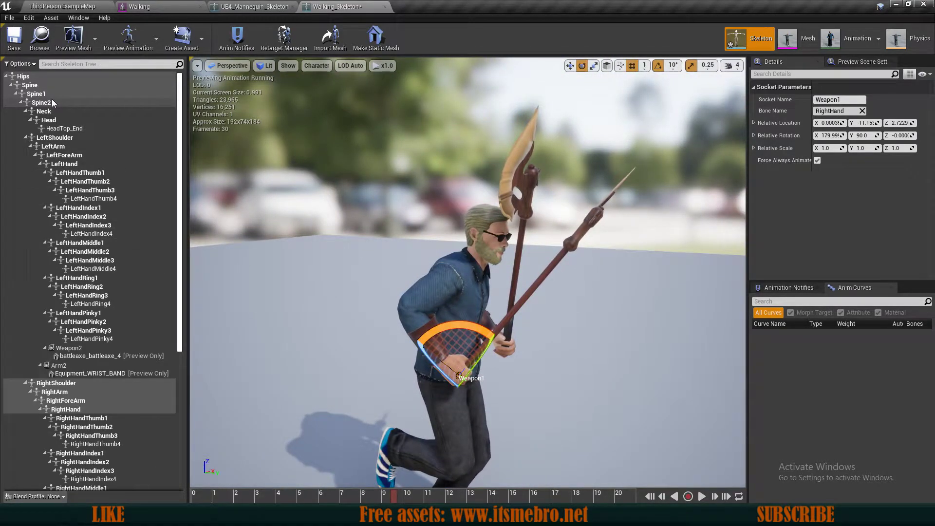
pyautogui.click(34, 85)
pyautogui.moveTo(472, 305); pyautogui.dragTo(502, 375)
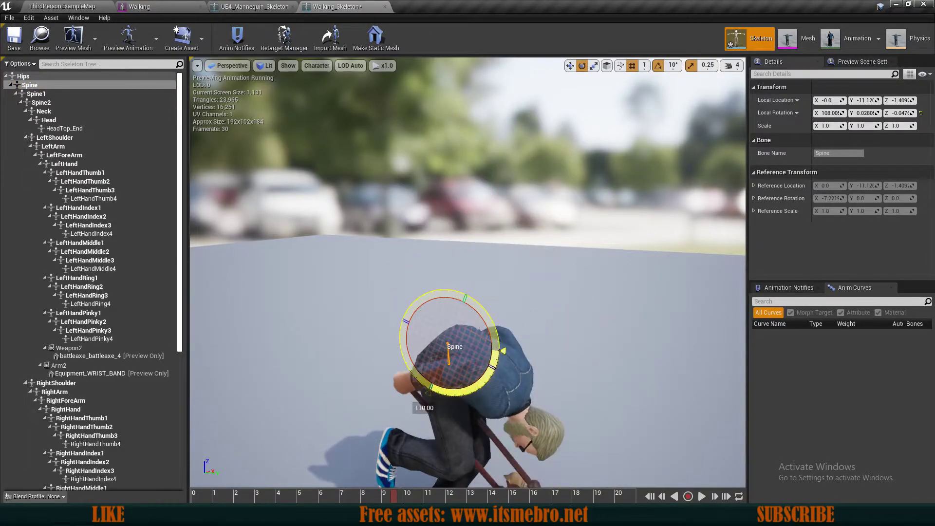
pyautogui.hotkey('ctrl', 'z')
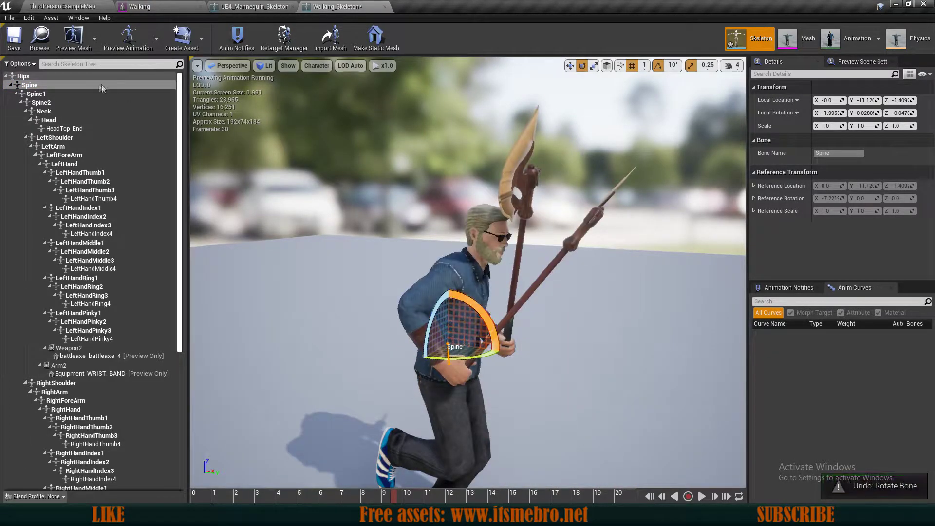
# Add a socket named Armor to the Spine bone.
pyautogui.rightClick(39, 86)
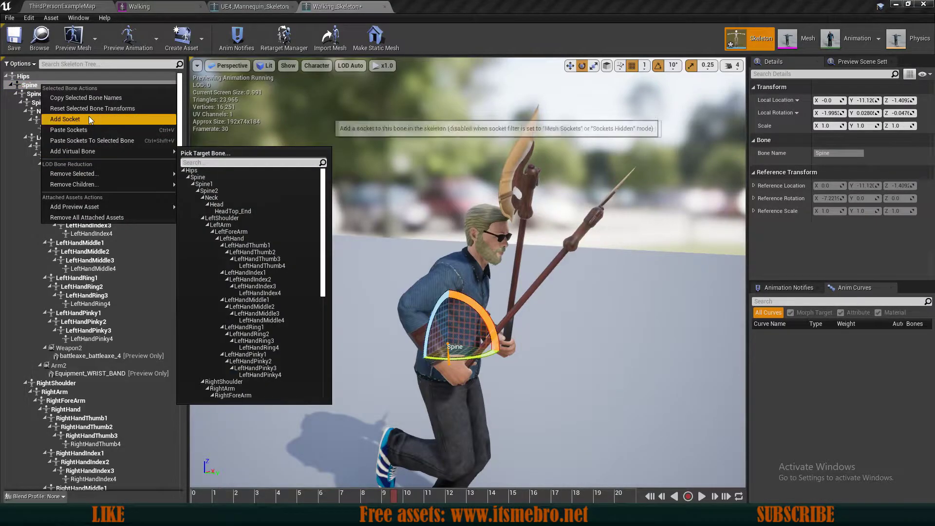
pyautogui.click(89, 119)
pyautogui.write('A')
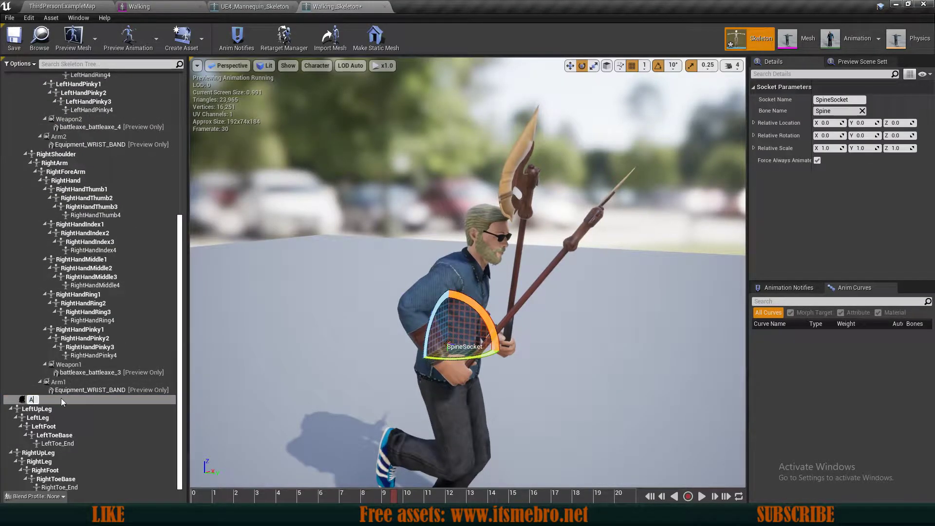
pyautogui.write('rmor')
pyautogui.press('Return')
# Attach the Equipment_Plane camouflage vest to the Armor socket as a preview asset.
pyautogui.rightClick(60, 398)
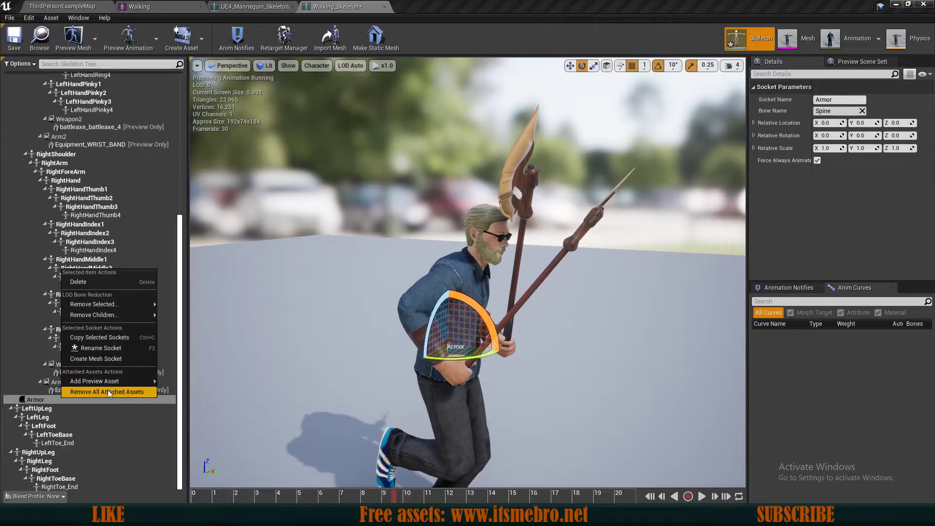
pyautogui.moveTo(133, 384)
pyautogui.click(208, 420)
# Turn the Armor socket upright to about X -90 and move it onto the torso, to about Y -16.7 and Z 9.9.
pyautogui.moveTo(311, 390); pyautogui.dragTo(340, 407, button='right')
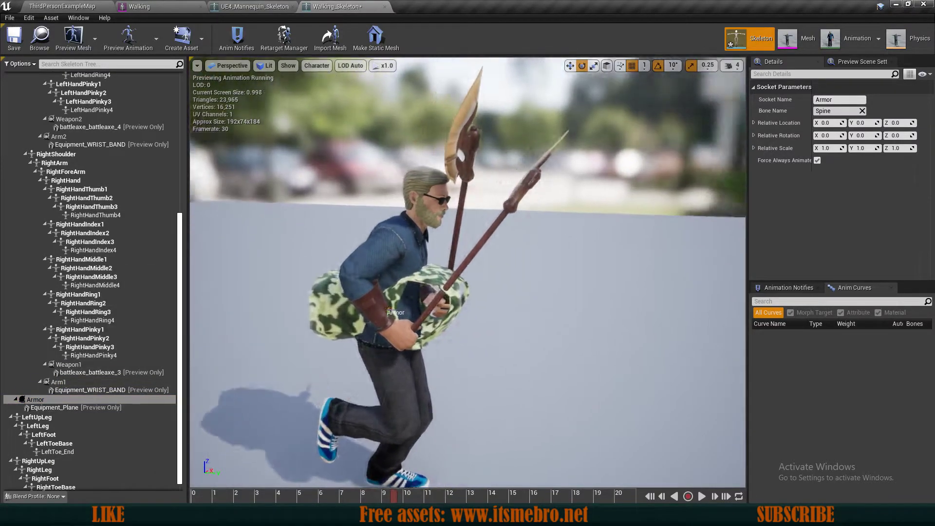
pyautogui.moveTo(409, 352); pyautogui.dragTo(432, 348, button='right')
pyautogui.moveTo(394, 294)
pyautogui.mouseDown()
pyautogui.moveTo(411, 326)
pyautogui.moveTo(385, 296)
pyautogui.mouseUp()
pyautogui.press('w')
pyautogui.moveTo(352, 322); pyautogui.dragTo(410, 294)
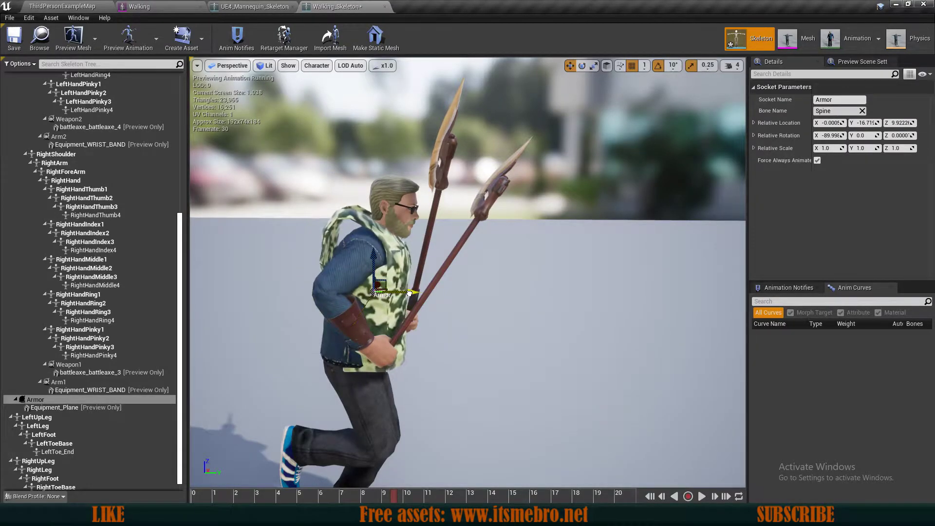
# Tilt the Armor socket to about X -80 to follow the torso and shift it to about Y -14.8 and Z 7.3.
pyautogui.moveTo(409, 260); pyautogui.dragTo(387, 264)
pyautogui.press('w')
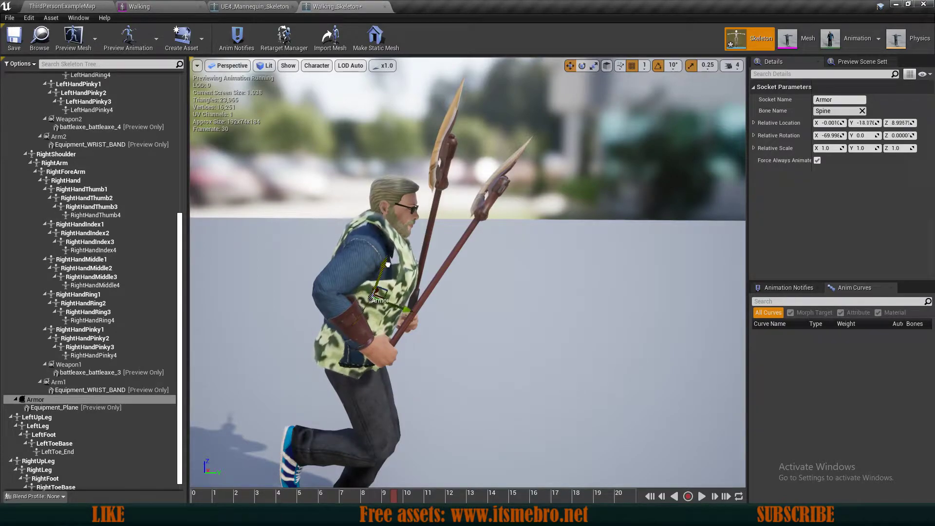
pyautogui.moveTo(409, 314); pyautogui.dragTo(405, 313)
pyautogui.moveTo(405, 312); pyautogui.dragTo(194, 319, button='right')
pyautogui.scroll(-2, 465, 261)
pyautogui.press('e')
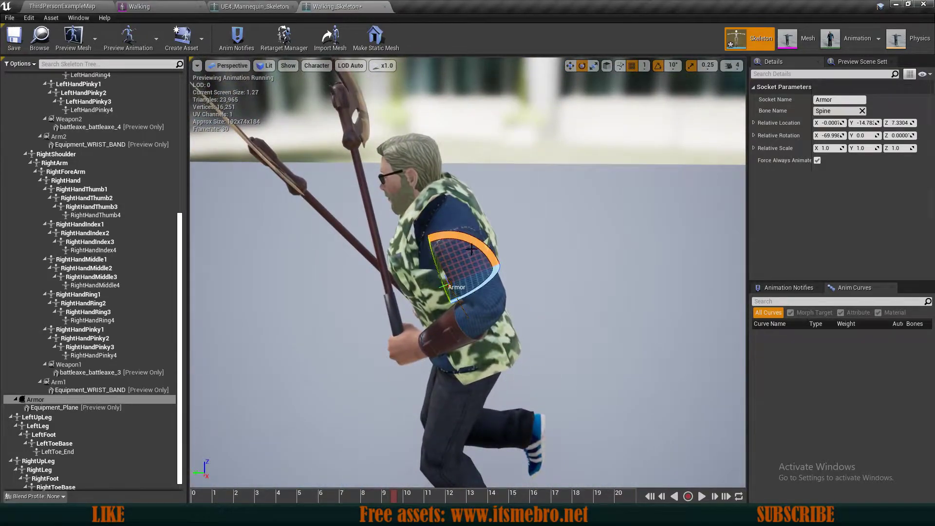
pyautogui.moveTo(471, 249); pyautogui.dragTo(471, 258)
pyautogui.press('w')
# Set the Armor socket's relative scale to 1.1 on X, Y and Z.
pyautogui.moveTo(470, 258); pyautogui.dragTo(477, 305, button='right')
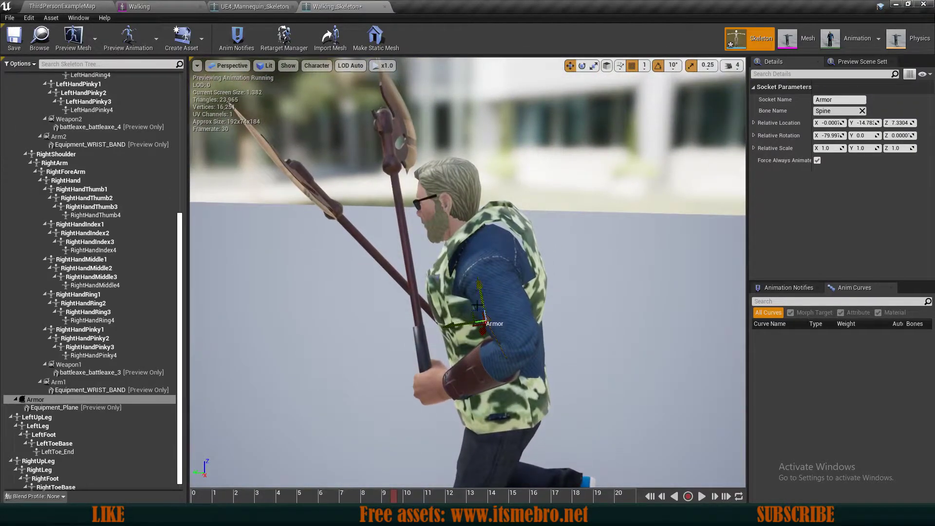
pyautogui.click(66, 401)
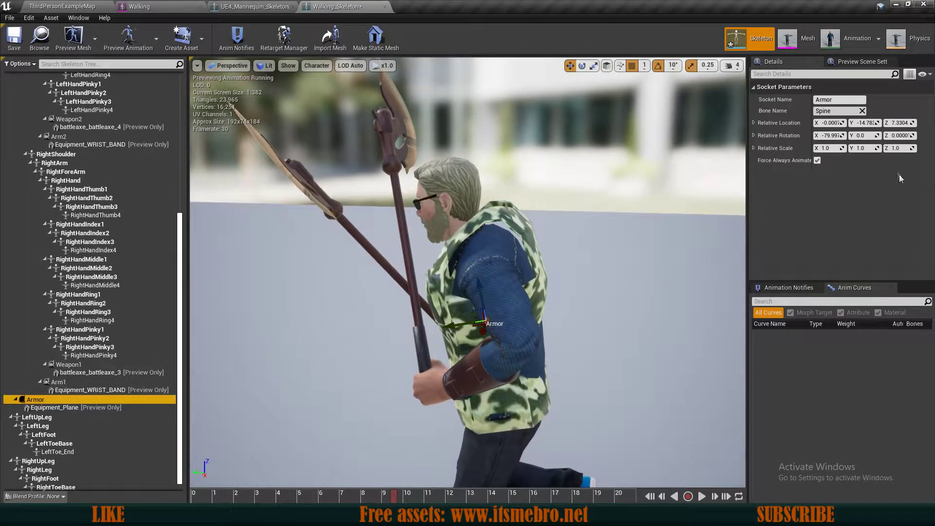
pyautogui.write('1.1')
pyautogui.press('Tab')
pyautogui.write('1.1')
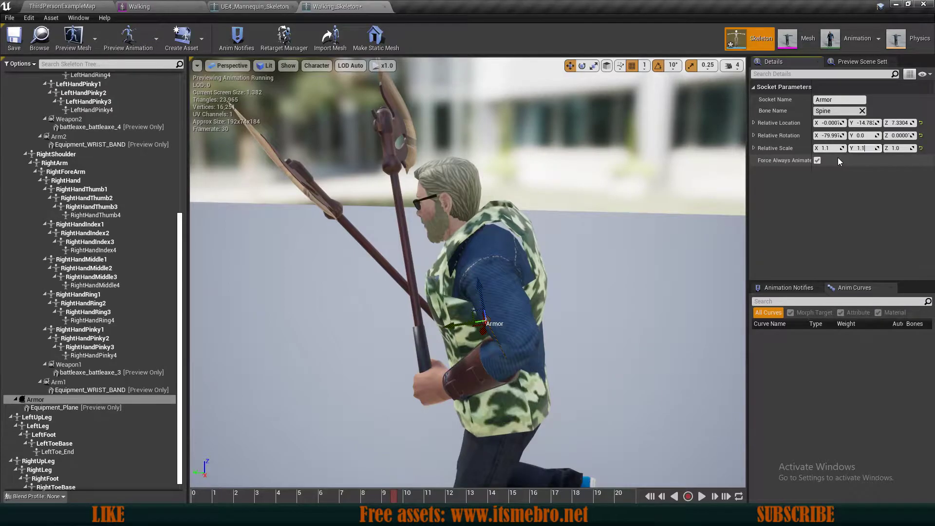
pyautogui.press('Tab')
pyautogui.write('1.1')
pyautogui.press('Return')
# Refit the enlarged vest around the torso by moving the Armor socket to about Y -8.9 and Z 6.2, with rotation about X -78.7.
pyautogui.moveTo(633, 165); pyautogui.dragTo(565, 77, button='right')
pyautogui.moveTo(657, 280); pyautogui.dragTo(660, 298)
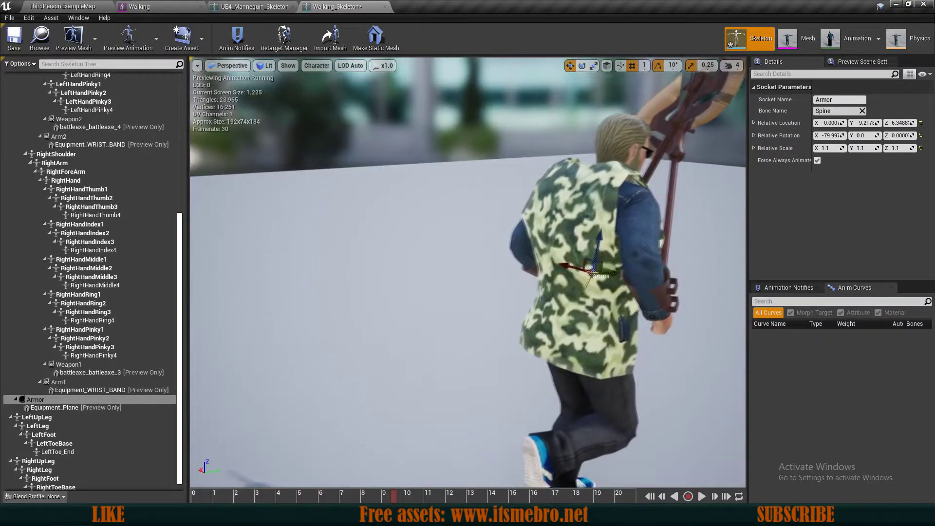
pyautogui.moveTo(610, 311); pyautogui.dragTo(511, 314, button='right')
pyautogui.moveTo(516, 328); pyautogui.dragTo(517, 323)
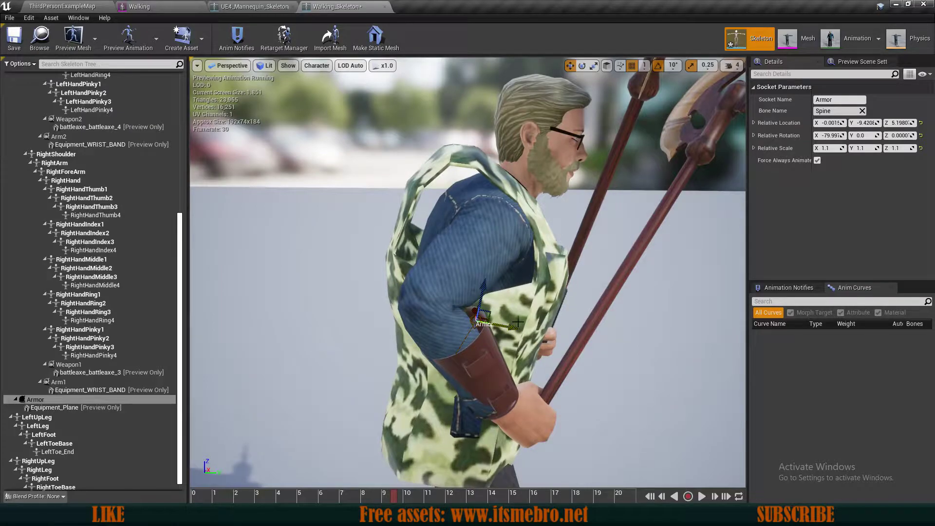
pyautogui.moveTo(467, 284); pyautogui.dragTo(480, 275)
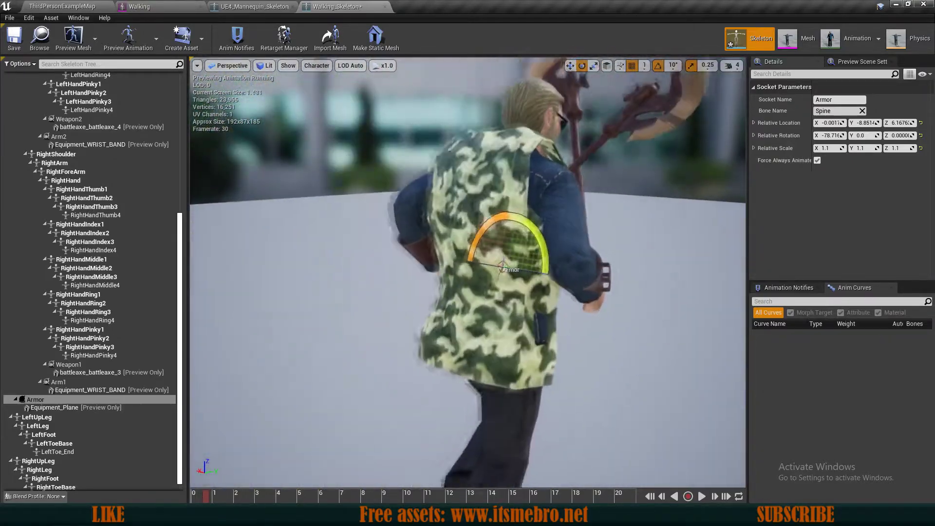
# Test-rotate the Spine2 bone to check whether it drives the upper back, and undo the rotation.
pyautogui.scroll(9, 66, 206)
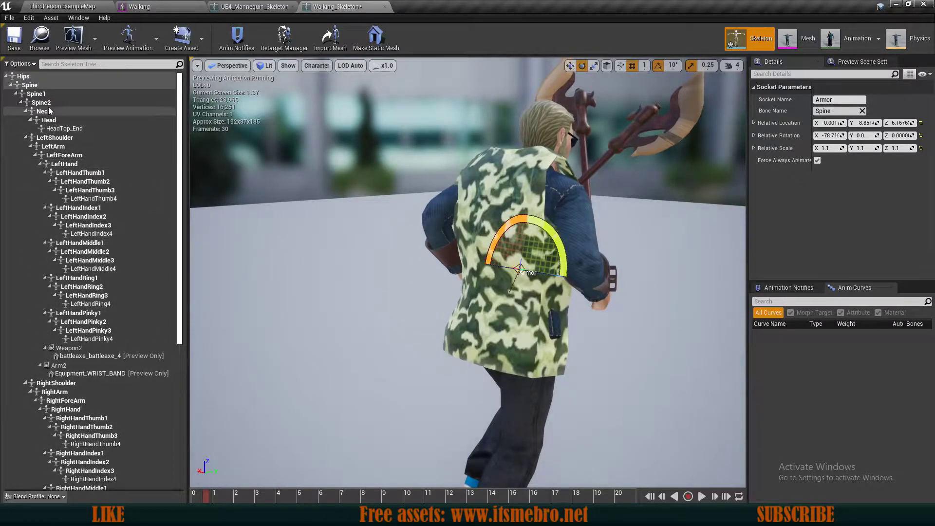
pyautogui.click(52, 103)
pyautogui.moveTo(433, 193); pyautogui.dragTo(467, 195, button='right')
pyautogui.scroll(3, 433, 194)
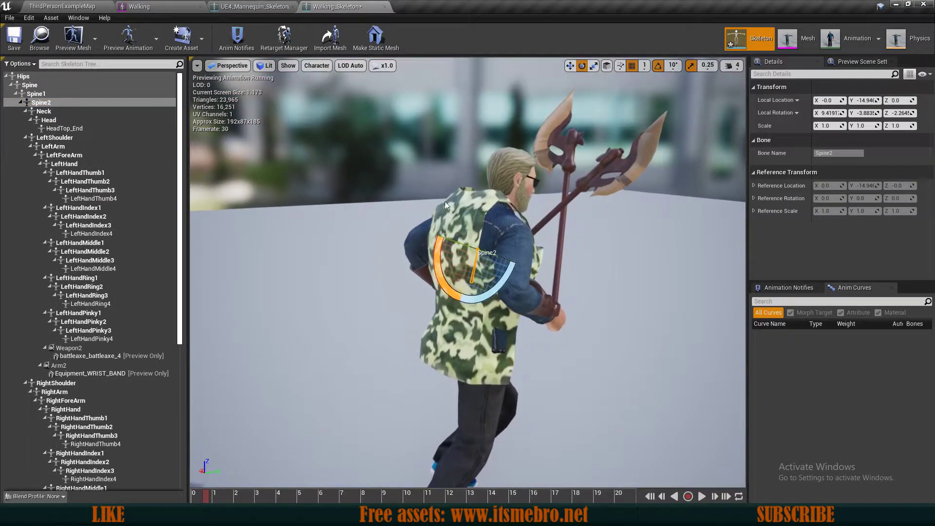
pyautogui.moveTo(445, 284); pyautogui.dragTo(441, 255)
pyautogui.hotkey('ctrl', 'z')
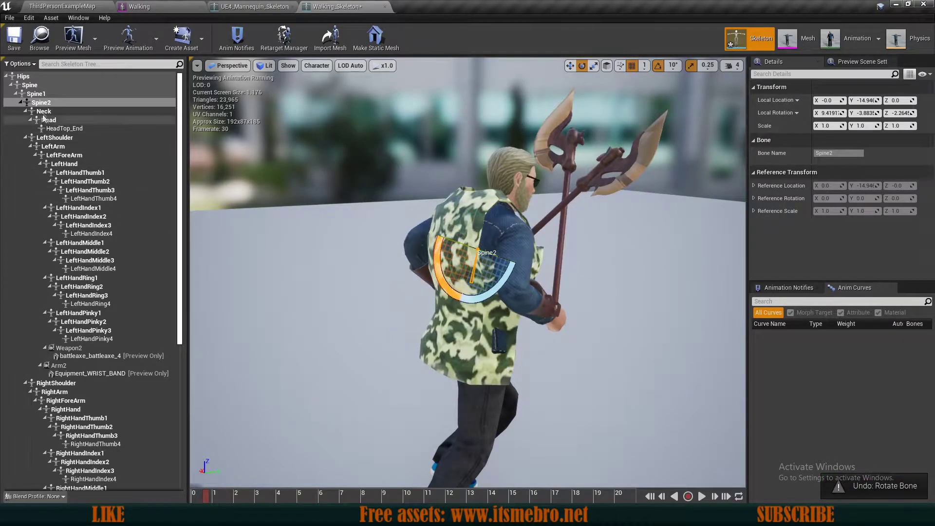
# Add a socket named Backpack to the Spine2 bone.
pyautogui.rightClick(42, 102)
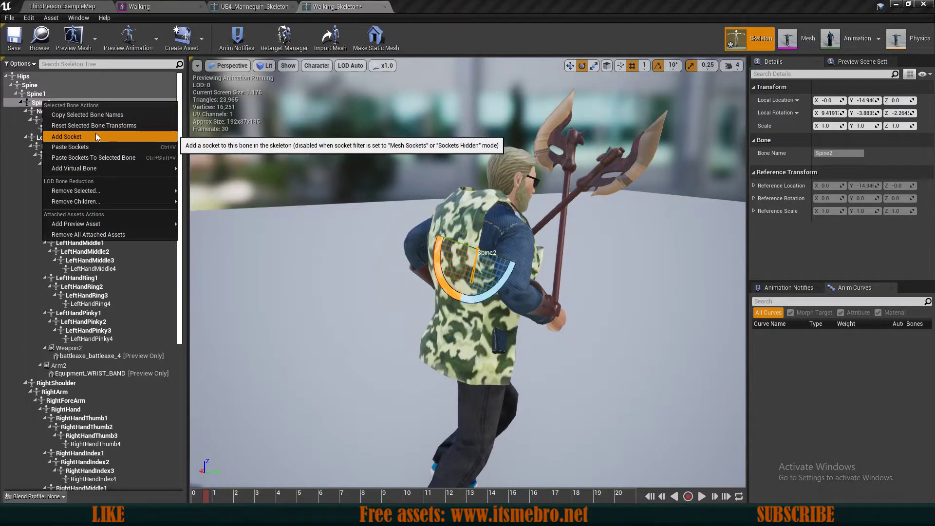
pyautogui.click(96, 137)
pyautogui.write('Backpack')
pyautogui.press('Return')
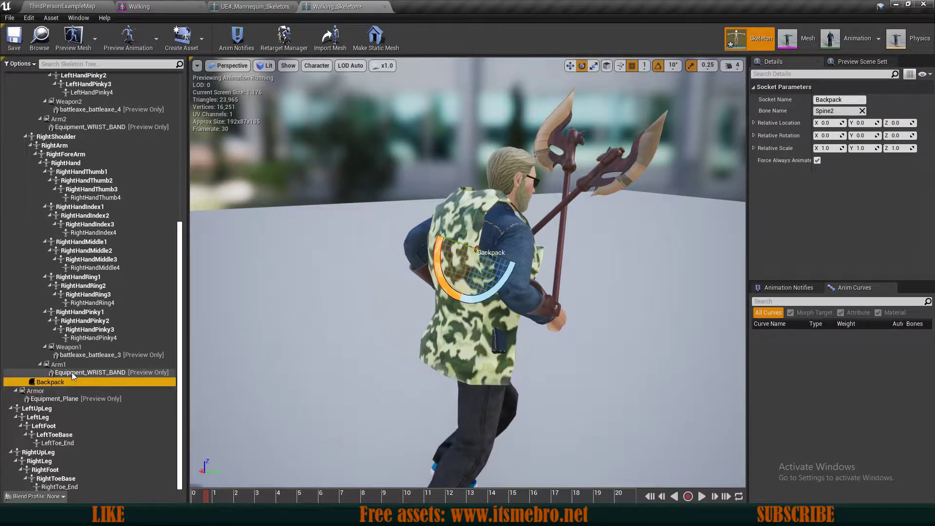
# Look up the backpack socket's name on the mannequin skeleton and rename the Walking skeleton's Backpack socket to BackpackSocket.
pyautogui.click(221, 5)
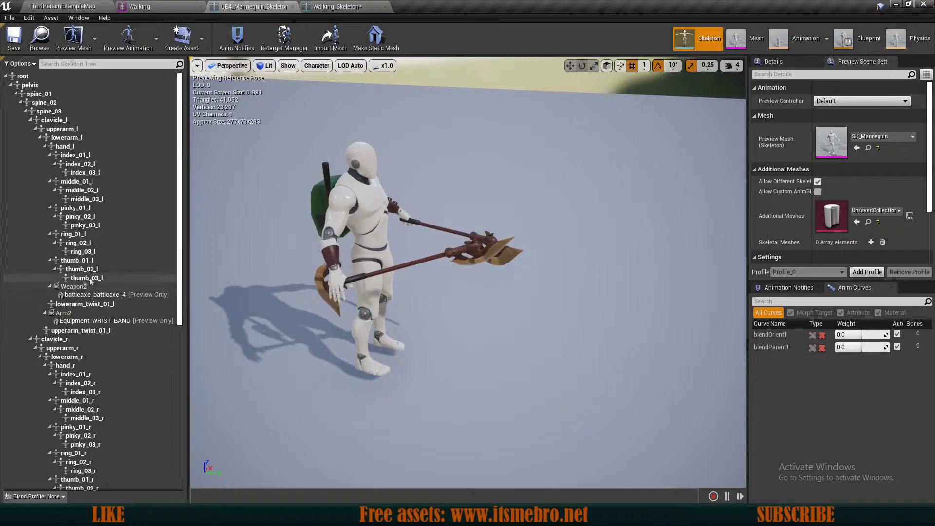
pyautogui.scroll(-8, 104, 311)
pyautogui.click(68, 311)
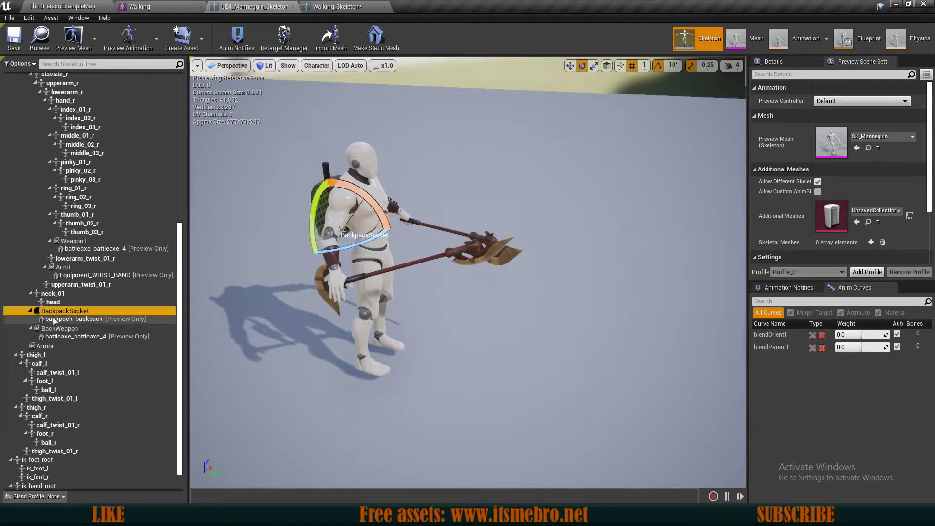
pyautogui.click(68, 311)
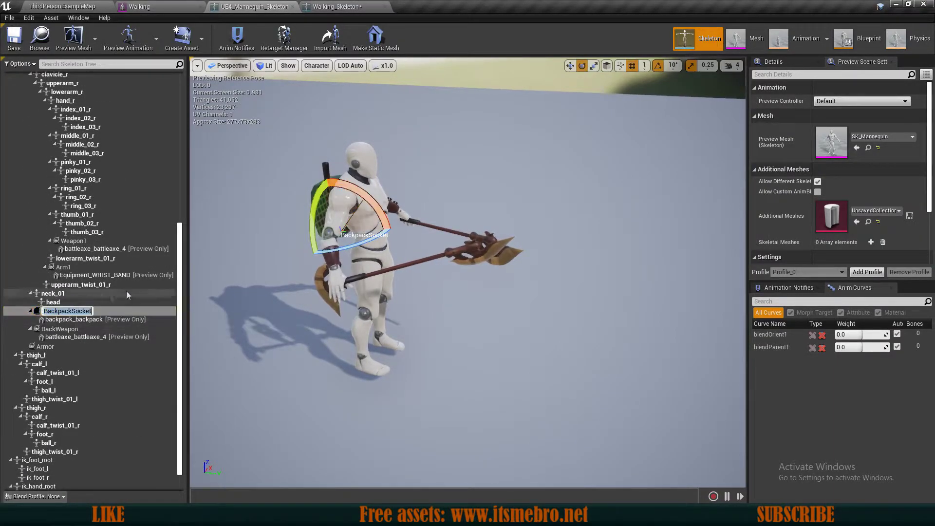
pyautogui.click(324, 5)
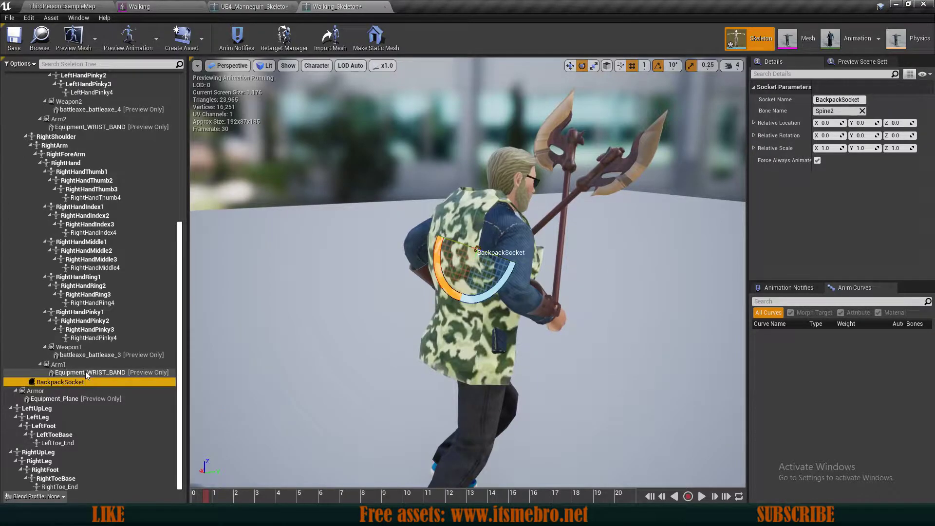
# Attach the green backpack_backpack mesh to BackpackSocket as a preview asset and view it at full size.
pyautogui.rightClick(58, 383)
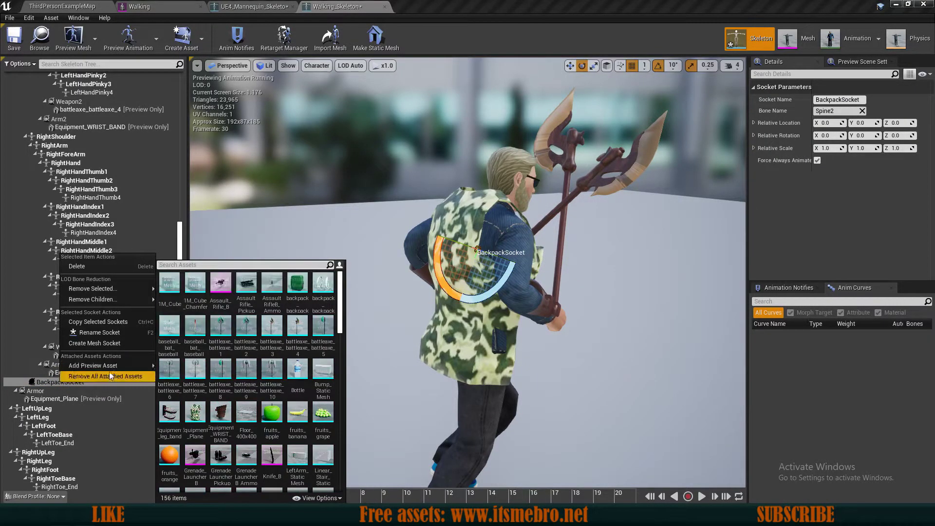
pyautogui.click(298, 285)
pyautogui.moveTo(468, 272); pyautogui.dragTo(507, 261, button='right')
pyautogui.press('s')
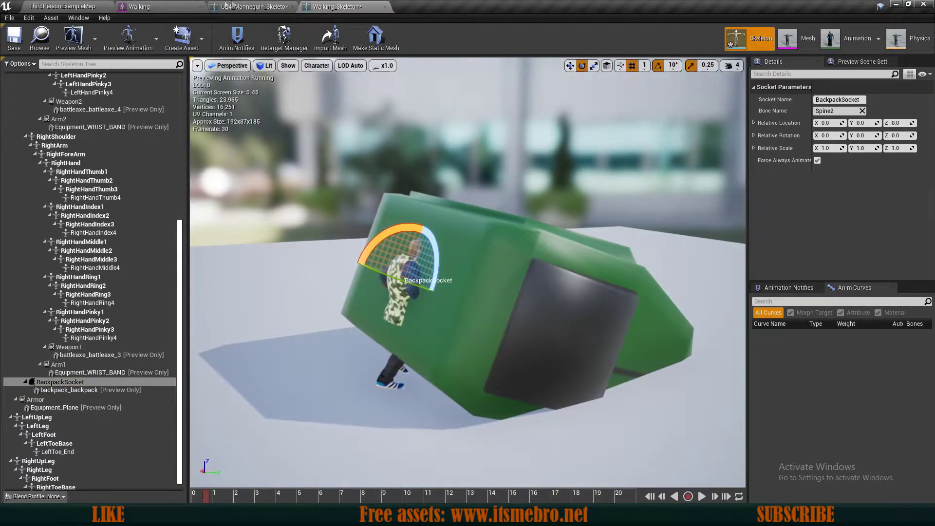
# Look up the BackpackSocket's transform values on the mannequin skeleton and return to the Walking skeleton.
pyautogui.click(227, 7)
pyautogui.click(83, 311)
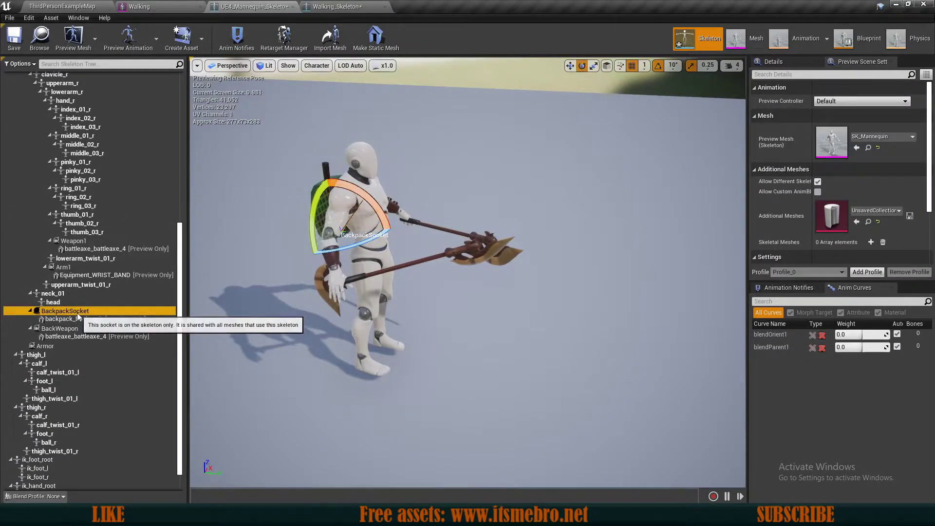
pyautogui.click(798, 61)
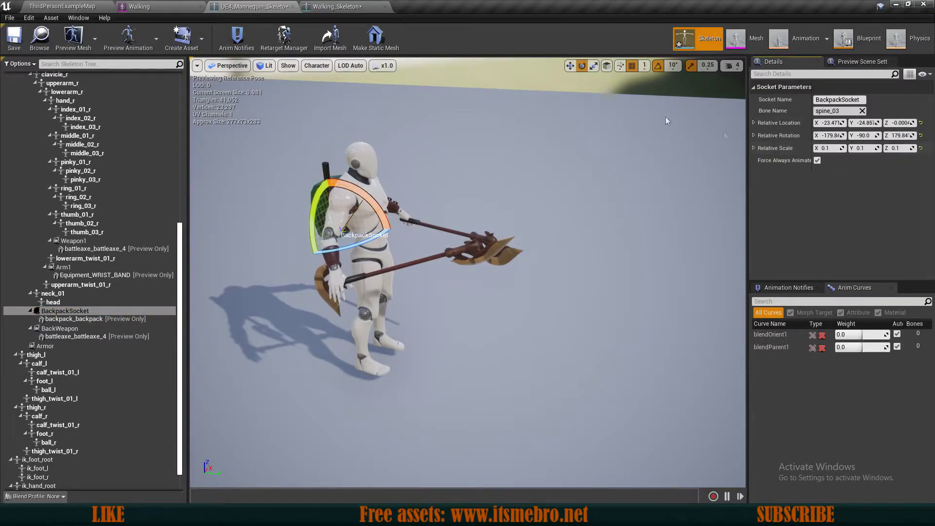
pyautogui.click(321, 5)
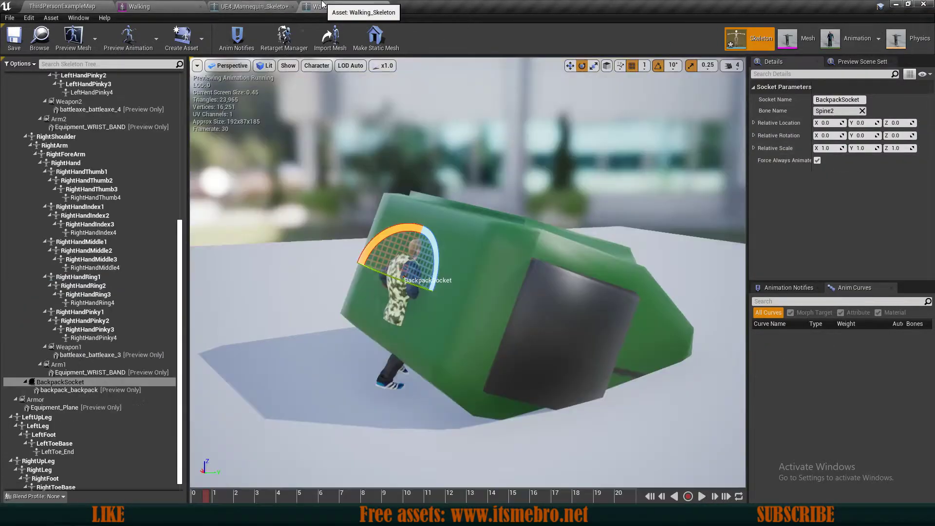
# Set the relative scale of the Walking skeleton's BackpackSocket to 0.1 on all three axes.
pyautogui.click(81, 381)
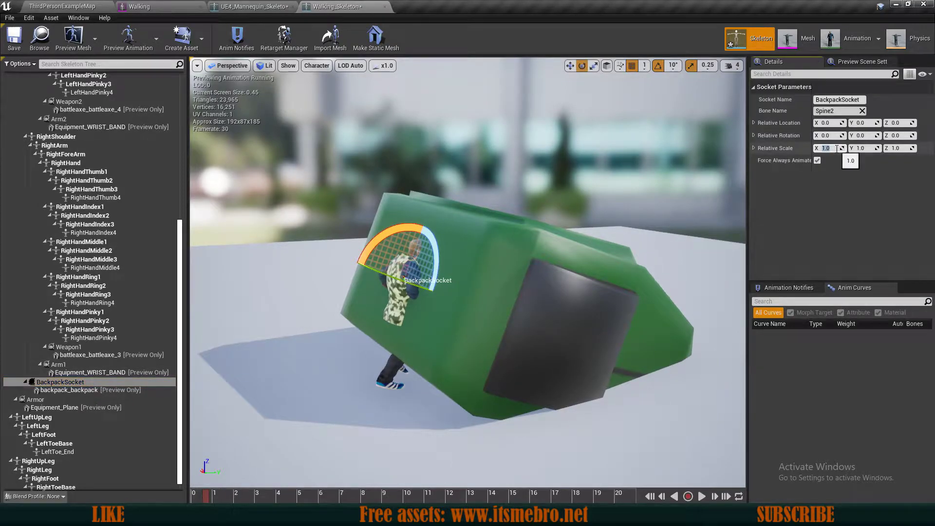
pyautogui.write('0.1')
pyautogui.press('Tab')
pyautogui.write('0.1')
pyautogui.press('Tab')
pyautogui.write('0.1')
pyautogui.press('Return')
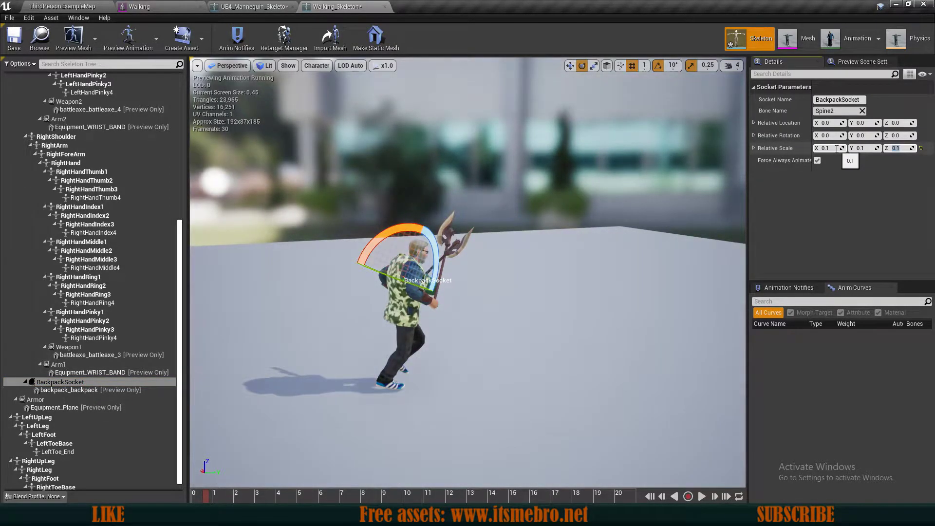
# Rotate BackpackSocket to about -90 in X and move it to about Y 21, Z -21.9 to seat the backpack against the back.
pyautogui.press('f')
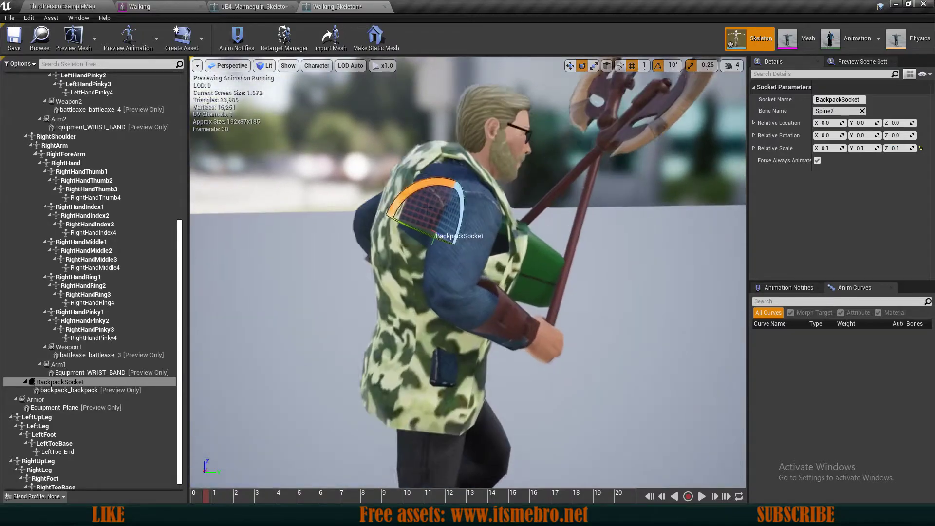
pyautogui.moveTo(434, 182); pyautogui.dragTo(366, 295)
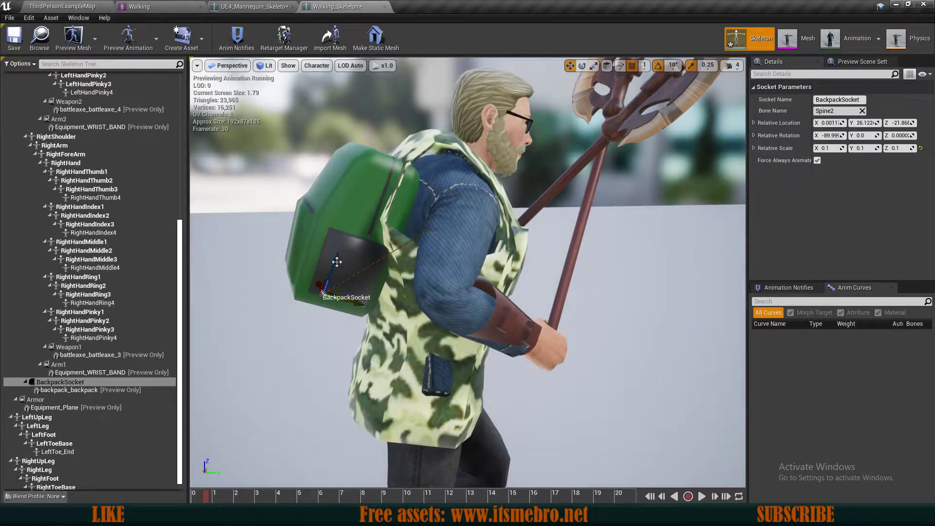
pyautogui.moveTo(340, 253); pyautogui.dragTo(344, 244)
pyautogui.press('a')
pyautogui.moveTo(344, 243)
pyautogui.mouseDown(button='right')
pyautogui.moveTo(497, 243)
pyautogui.moveTo(346, 246)
pyautogui.mouseUp(button='right')
pyautogui.press('d')
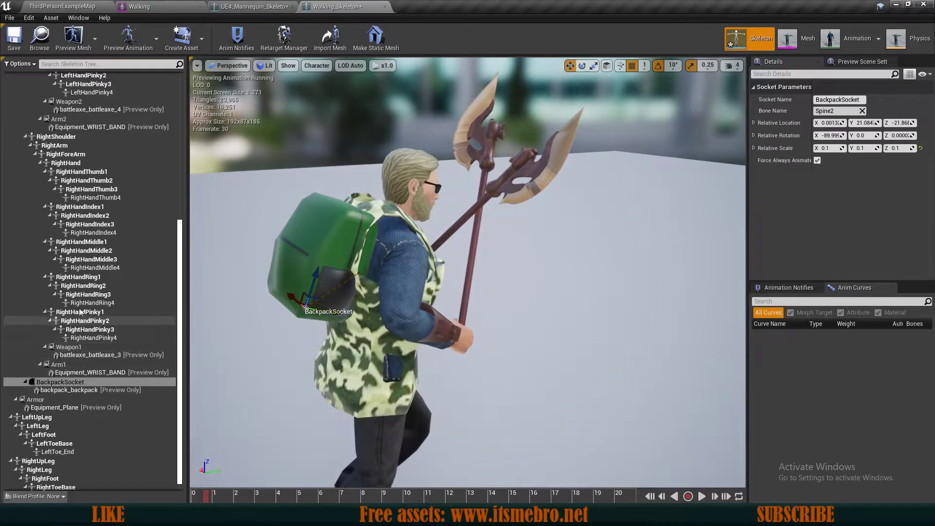
# Add a socket named BackslotSocket to the Spine2 bone.
pyautogui.scroll(7, 78, 331)
pyautogui.scroll(5, 77, 332)
pyautogui.rightClick(29, 85)
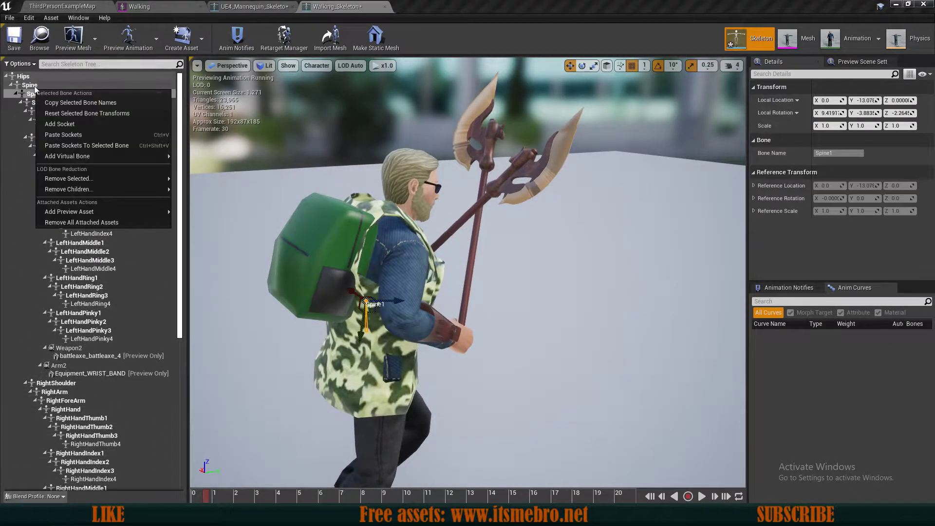
pyautogui.moveTo(74, 152)
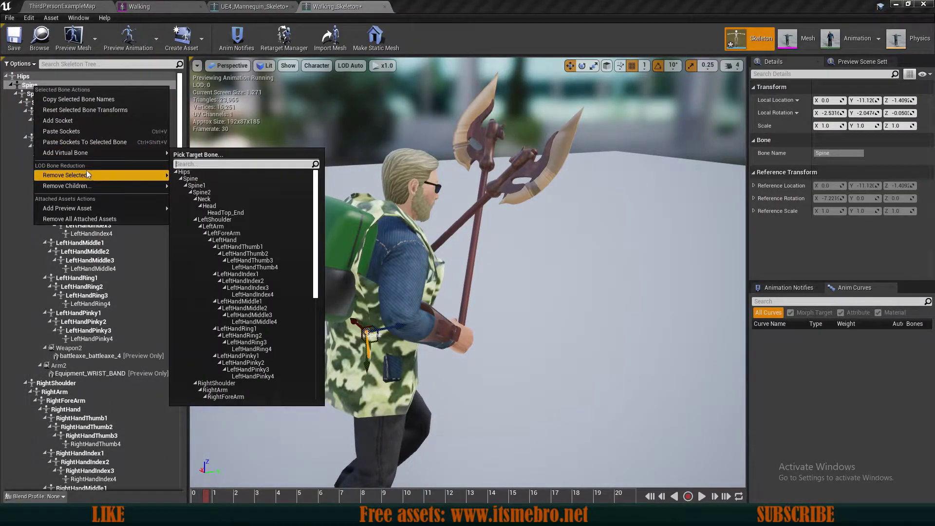
pyautogui.rightClick(41, 103)
pyautogui.click(68, 138)
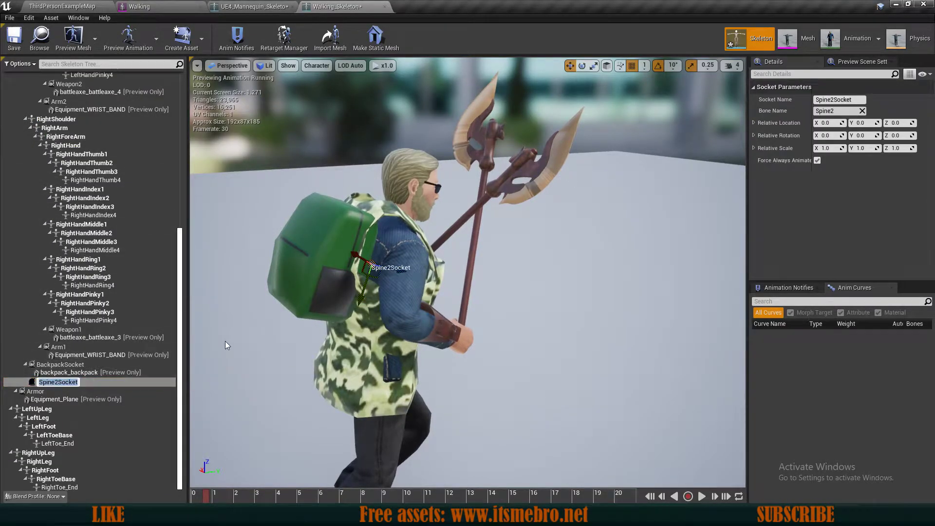
pyautogui.write('BackslotSocket')
pyautogui.press('Return')
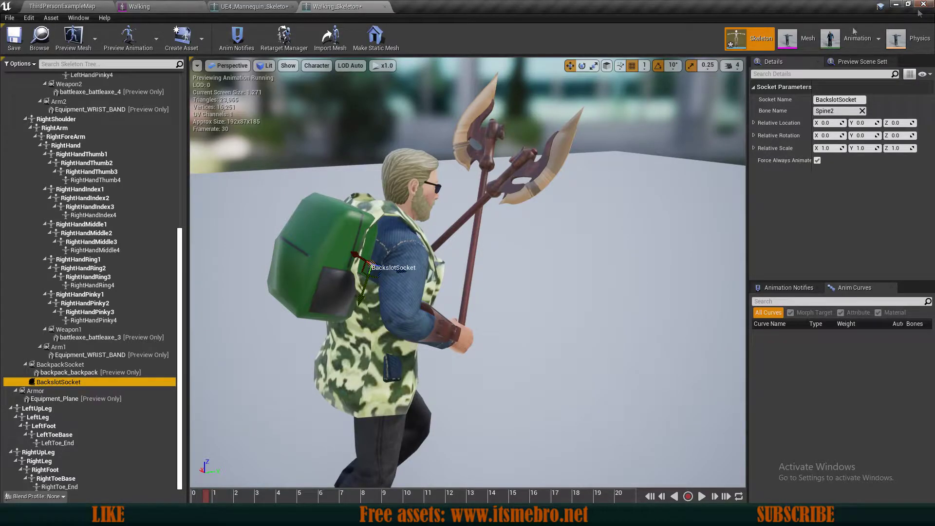
# Look up the back weapon socket's name on the mannequin skeleton and rename the Walking skeleton's BackslotSocket to BackWeapon.
pyautogui.click(229, 5)
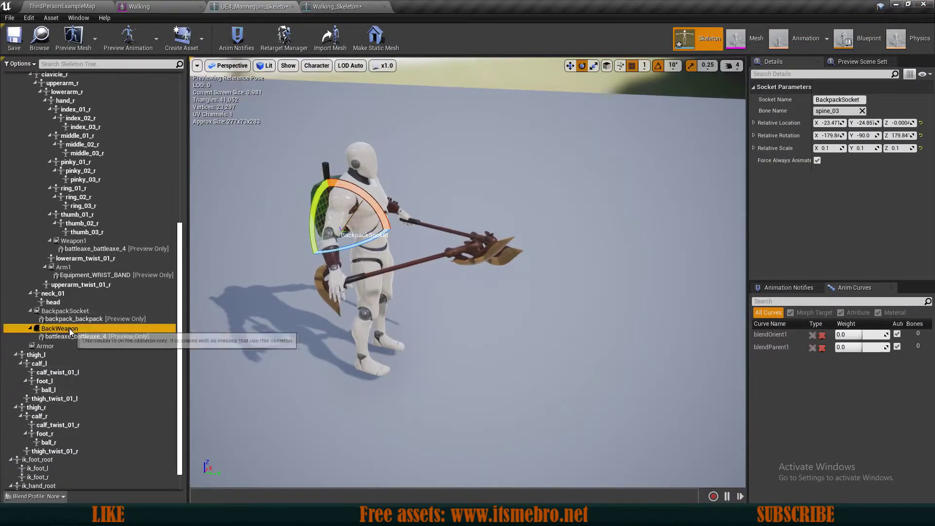
pyautogui.doubleClick(70, 328)
pyautogui.click(331, 7)
pyautogui.doubleClick(77, 383)
pyautogui.press('Return')
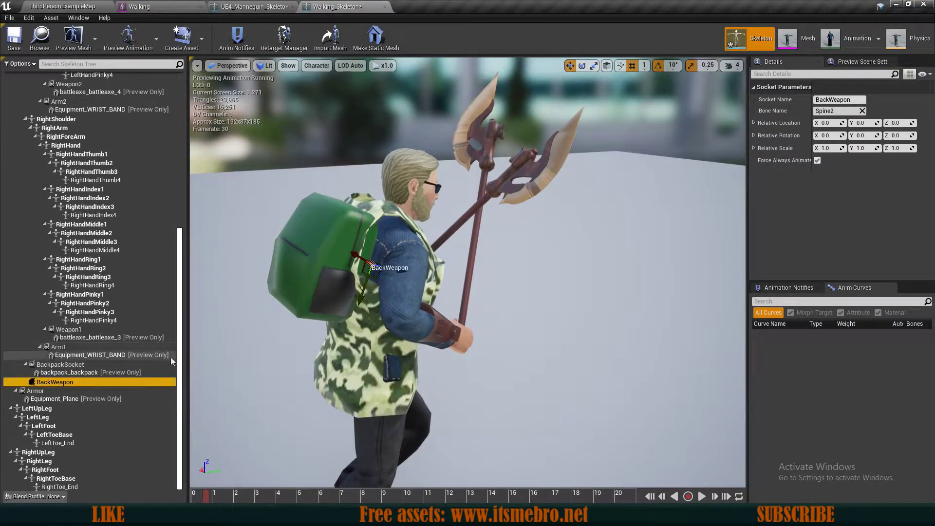
# Attach the battleaxe_battleaxe_3 mesh to the BackWeapon socket as a preview asset.
pyautogui.rightClick(70, 384)
pyautogui.moveTo(114, 361)
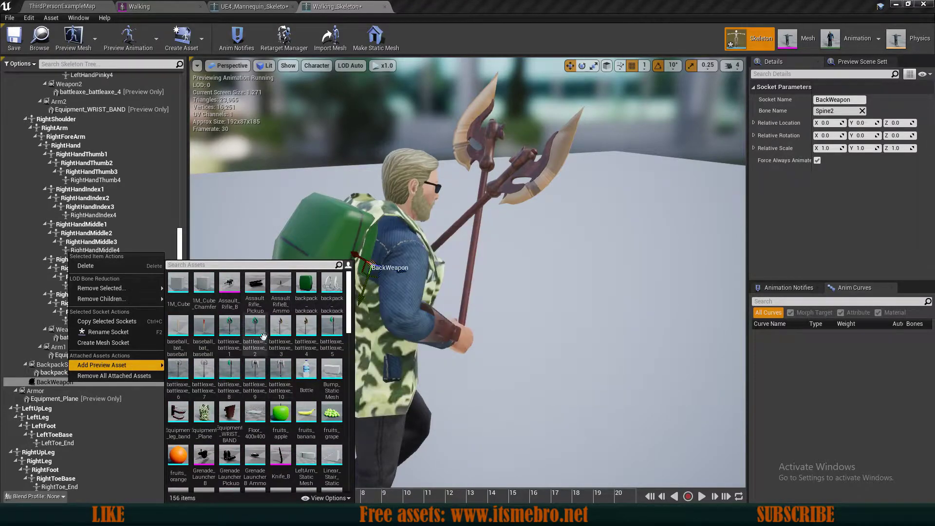
pyautogui.click(283, 325)
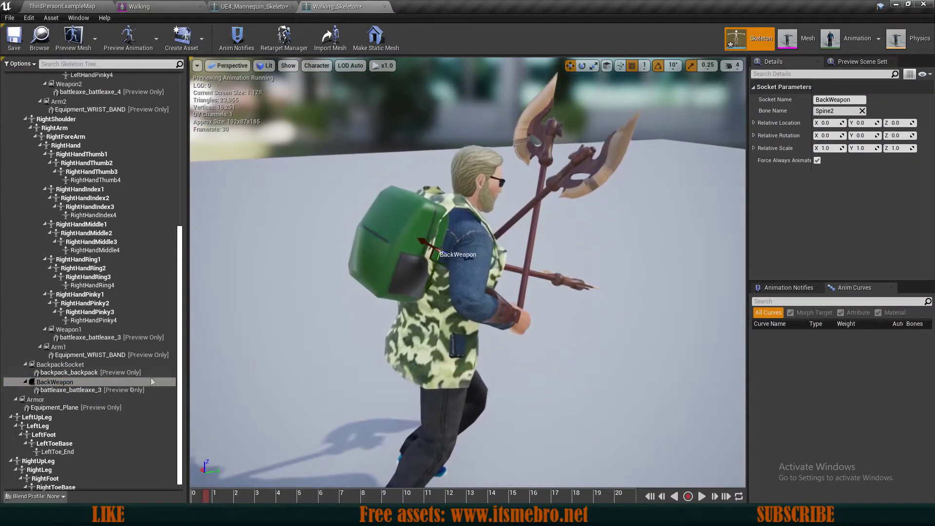
# Rotate the BackWeapon socket to about -90, -90, 180 and shift it so the axe hangs head-down beside the backpack.
pyautogui.scroll(5, 441, 253)
pyautogui.press('e')
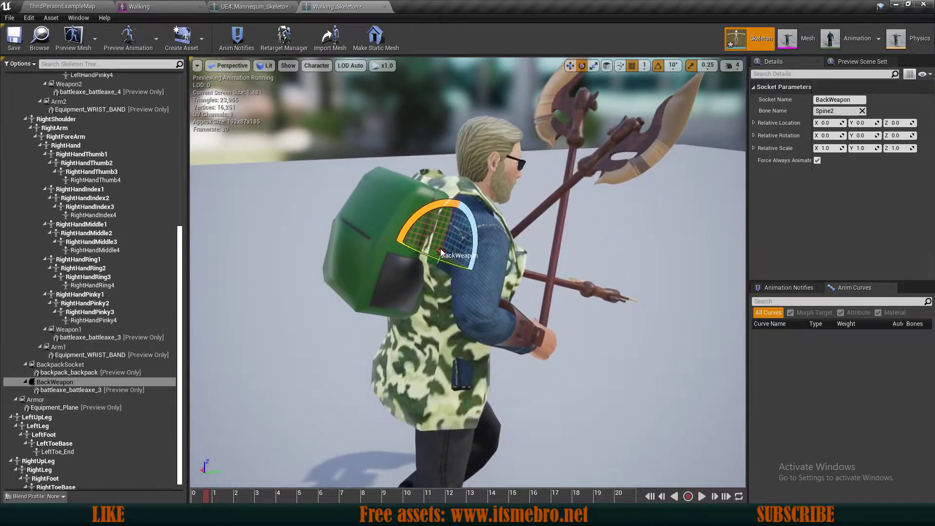
pyautogui.moveTo(436, 209); pyautogui.dragTo(400, 229)
pyautogui.moveTo(400, 229); pyautogui.dragTo(463, 244, button='right')
pyautogui.press('w')
pyautogui.moveTo(411, 280); pyautogui.dragTo(446, 280)
pyautogui.moveTo(446, 280)
pyautogui.mouseDown(button='right')
pyautogui.moveTo(400, 278)
pyautogui.moveTo(429, 277)
pyautogui.mouseUp(button='right')
pyautogui.press('e')
pyautogui.moveTo(336, 319); pyautogui.dragTo(360, 380)
pyautogui.moveTo(360, 379); pyautogui.dragTo(321, 375, button='right')
pyautogui.moveTo(489, 298)
pyautogui.mouseDown()
pyautogui.moveTo(506, 309)
pyautogui.moveTo(477, 288)
pyautogui.mouseUp()
# Raise the BackWeapon socket to a relative location of about X -18.1, Y -36.4, Z -11.9.
pyautogui.press('w')
pyautogui.moveTo(477, 287)
pyautogui.mouseDown(button='right')
pyautogui.moveTo(579, 273)
pyautogui.moveTo(492, 292)
pyautogui.moveTo(468, 273)
pyautogui.mouseUp(button='right')
pyautogui.moveTo(458, 254); pyautogui.dragTo(462, 229)
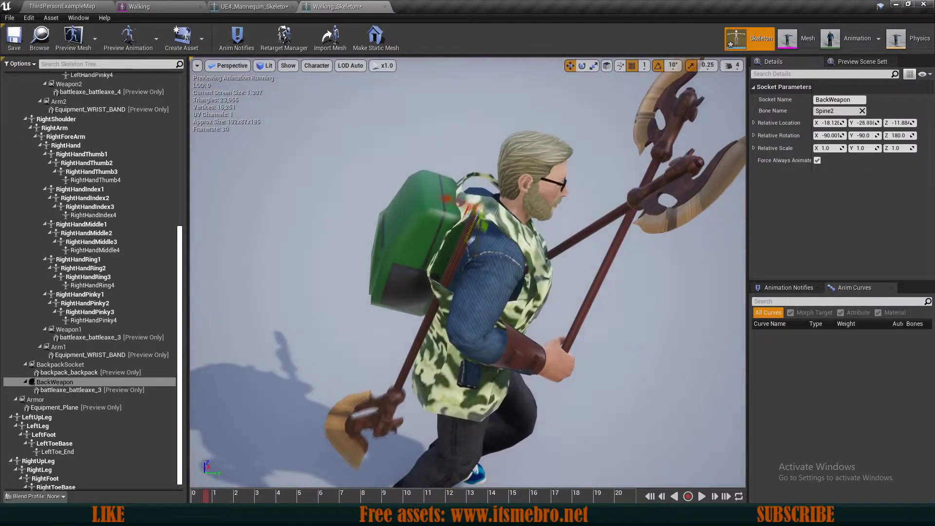
pyautogui.moveTo(519, 262); pyautogui.dragTo(519, 262, button='right')
pyautogui.moveTo(508, 299); pyautogui.dragTo(409, 316, button='right')
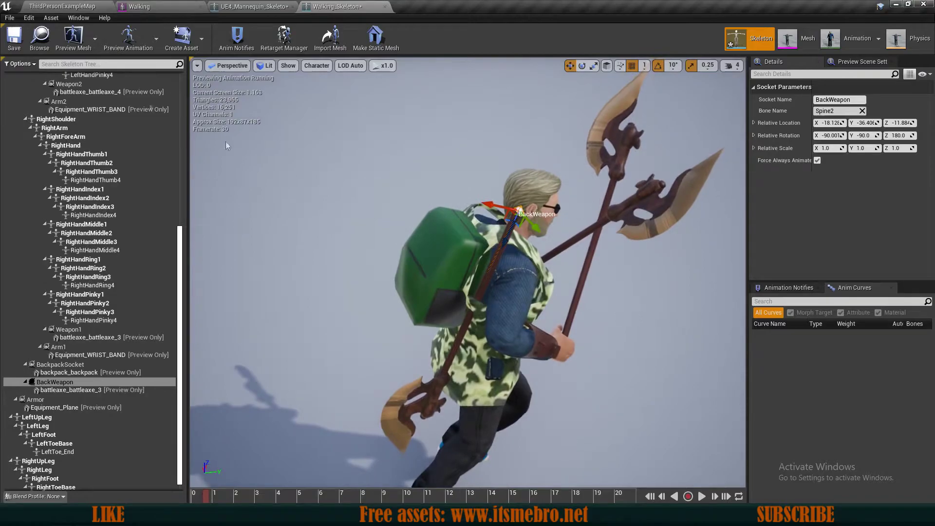
# Save the Walking skeleton and check the axe and backpack placement from behind the character.
pyautogui.moveTo(390, 196); pyautogui.dragTo(340, 194)
pyautogui.moveTo(341, 193)
pyautogui.mouseDown(button='right')
pyautogui.moveTo(321, 197)
pyautogui.moveTo(334, 199)
pyautogui.mouseUp(button='right')
pyautogui.moveTo(442, 239); pyautogui.dragTo(444, 239, button='right')
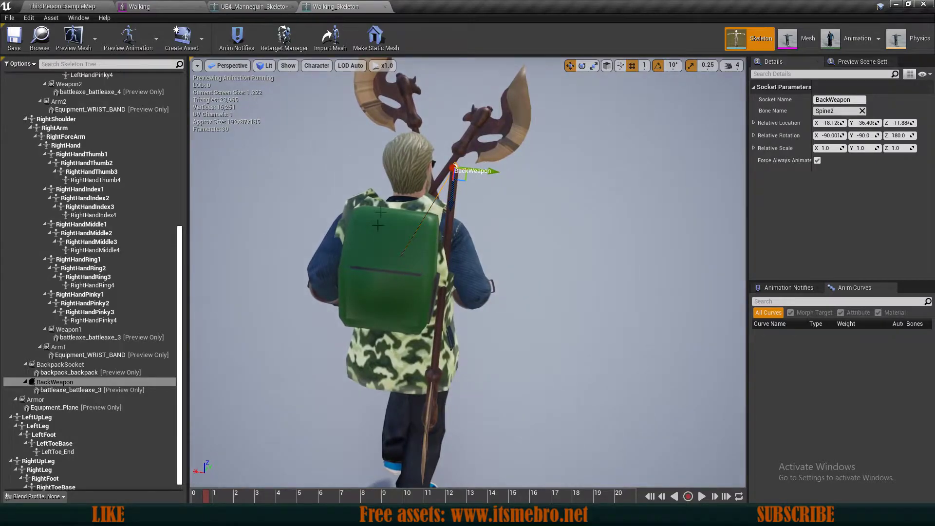
pyautogui.moveTo(294, 262); pyautogui.dragTo(258, 263, button='right')
pyautogui.moveTo(340, 253); pyautogui.dragTo(303, 260)
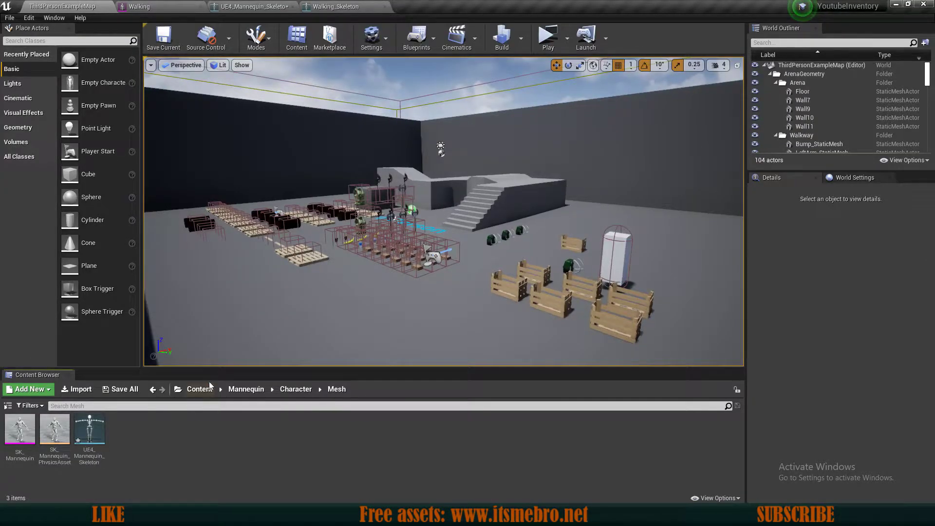
# Open the Assault_Rifle_B mesh from Assets/MilitaryWeapDark/Weapons and examine its orientation.
pyautogui.click(211, 390)
pyautogui.doubleClick(89, 430)
pyautogui.hotkey('alt', 'Left')
pyautogui.doubleClick(21, 430)
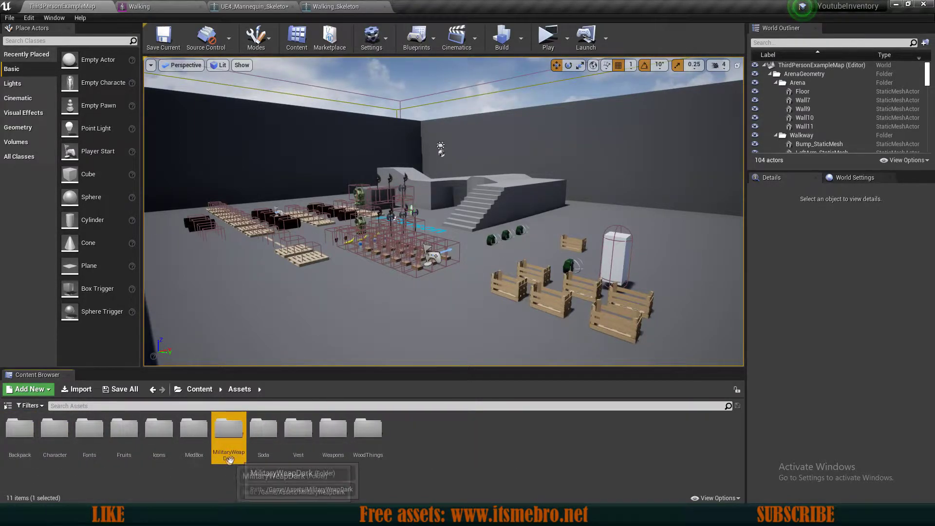
pyautogui.doubleClick(234, 440)
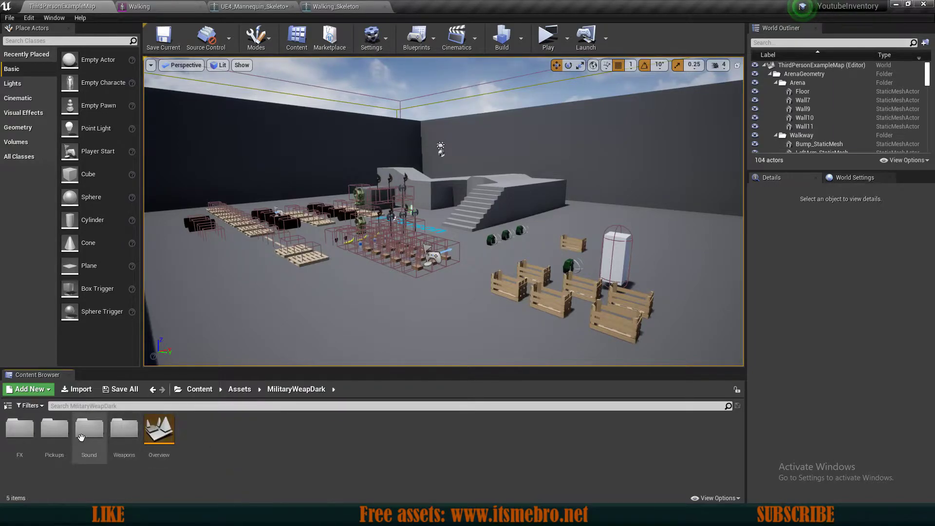
pyautogui.doubleClick(114, 440)
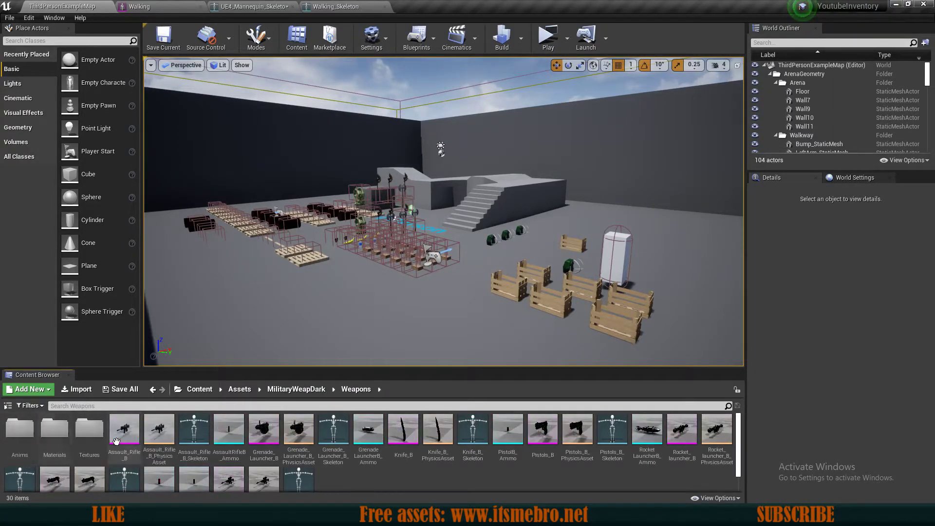
pyautogui.click(129, 431)
pyautogui.doubleClick(129, 432)
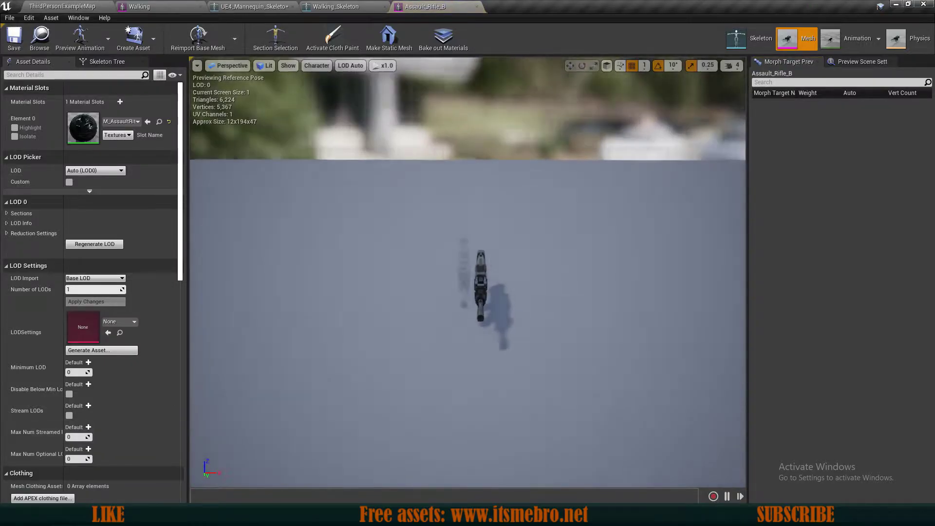
pyautogui.moveTo(467, 272); pyautogui.dragTo(604, 322, button='right')
pyautogui.moveTo(385, 254); pyautogui.dragTo(370, 255)
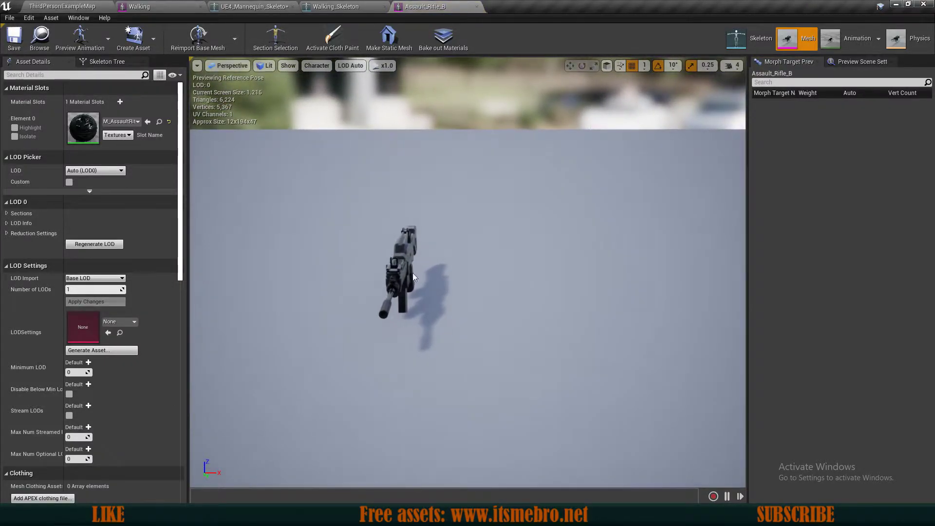
# Open the battleaxe_battleaxe_3 mesh from Assets/Weapons/BattleAxe and examine its orientation and pivot.
pyautogui.click(60, 6)
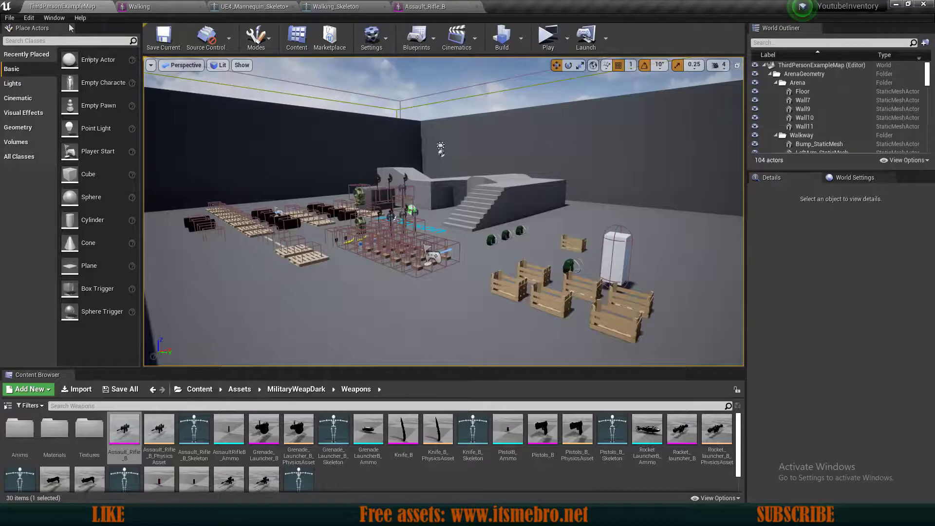
pyautogui.hotkey('alt', 'Left')
pyautogui.hotkey('alt', 'Left')
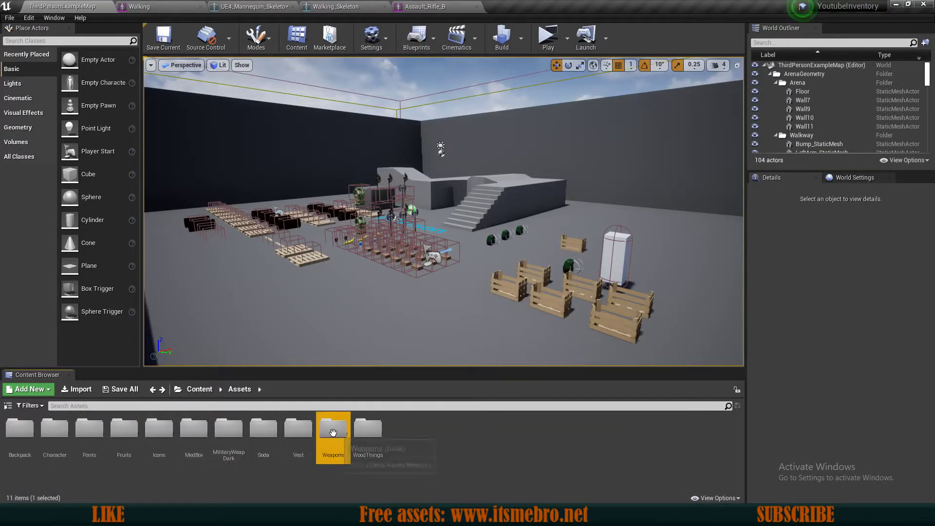
pyautogui.doubleClick(333, 428)
pyautogui.doubleClick(55, 429)
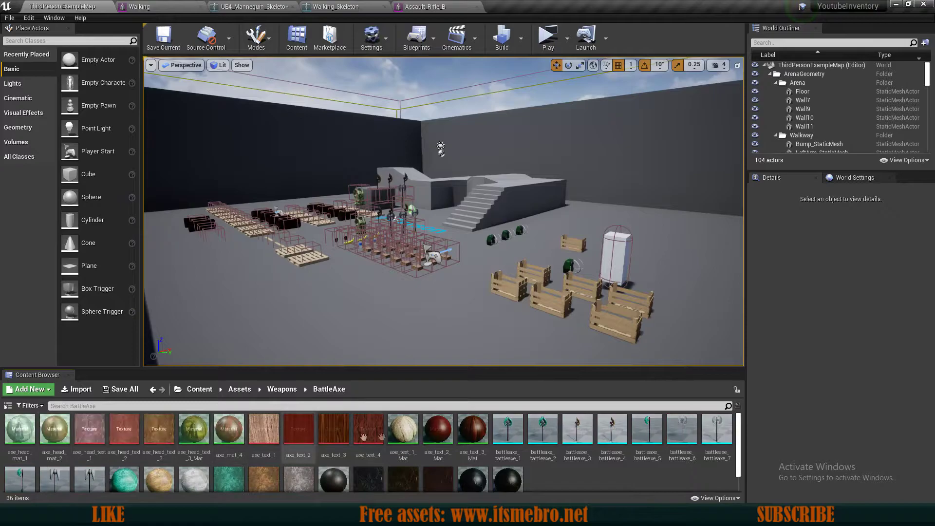
pyautogui.doubleClick(571, 431)
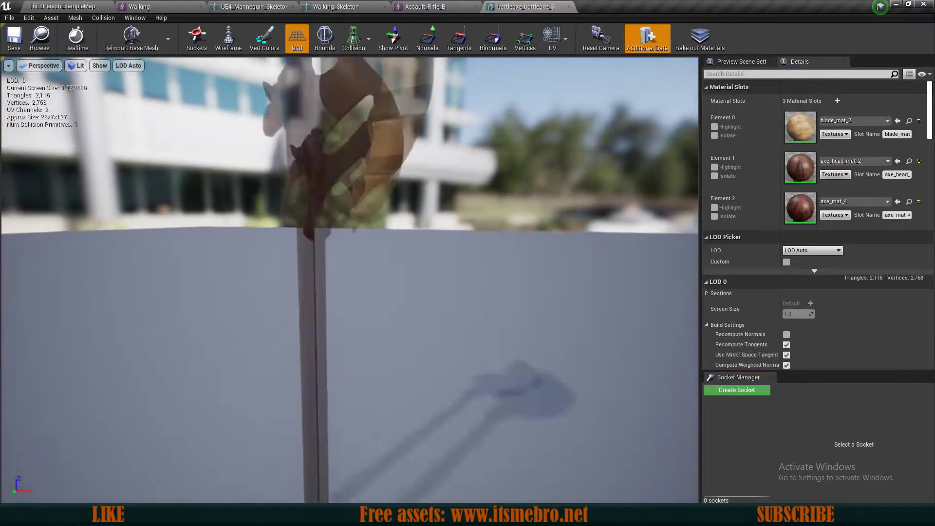
pyautogui.moveTo(384, 249); pyautogui.dragTo(384, 278, button='right')
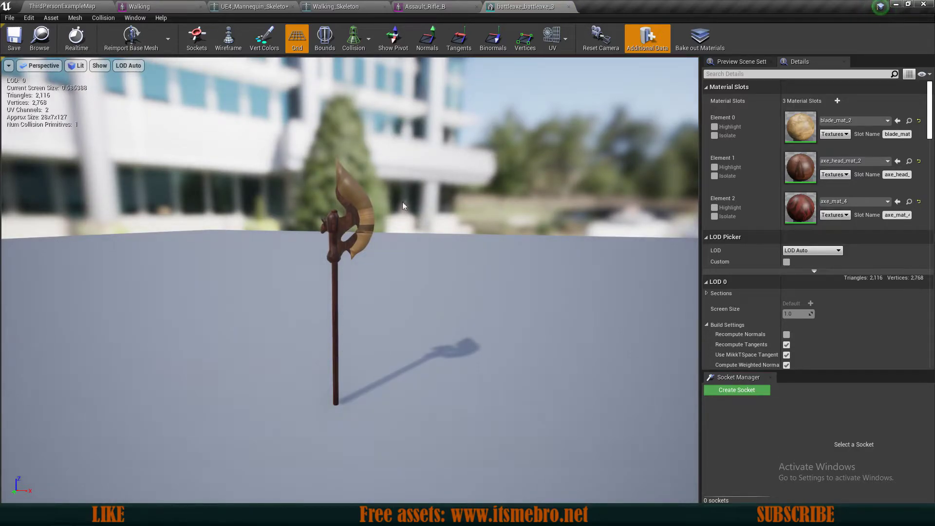
pyautogui.moveTo(403, 202); pyautogui.dragTo(421, 226)
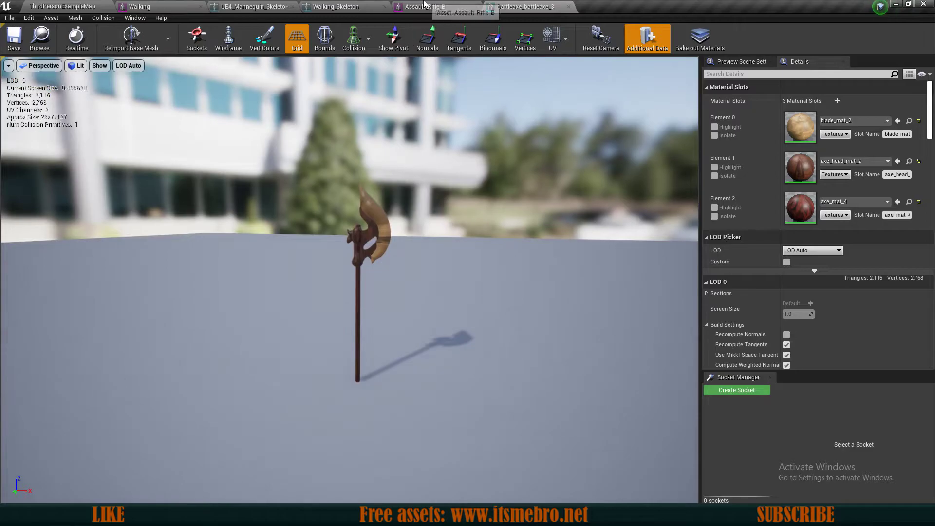
# Compare the sockets' preview meshes on the Walking mesh and mannequin skeleton with those on the Walking skeleton.
pyautogui.click(141, 7)
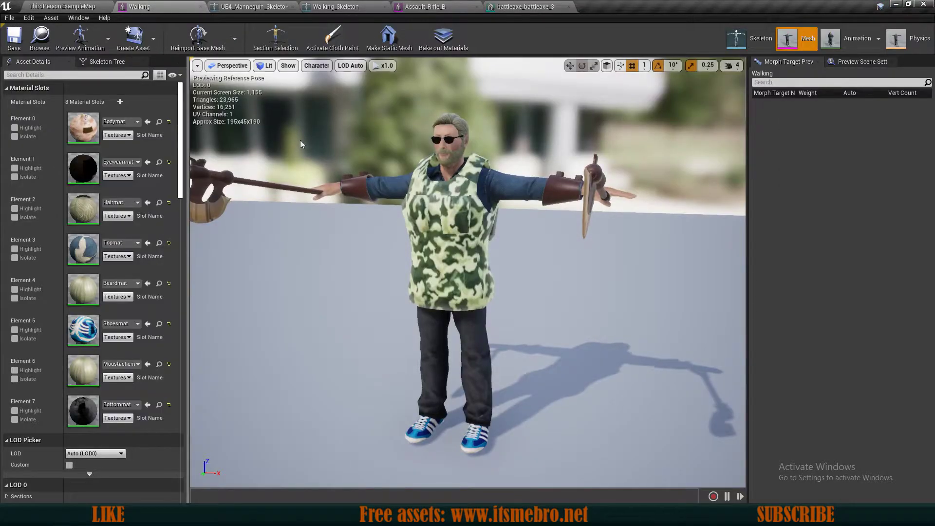
pyautogui.click(230, 5)
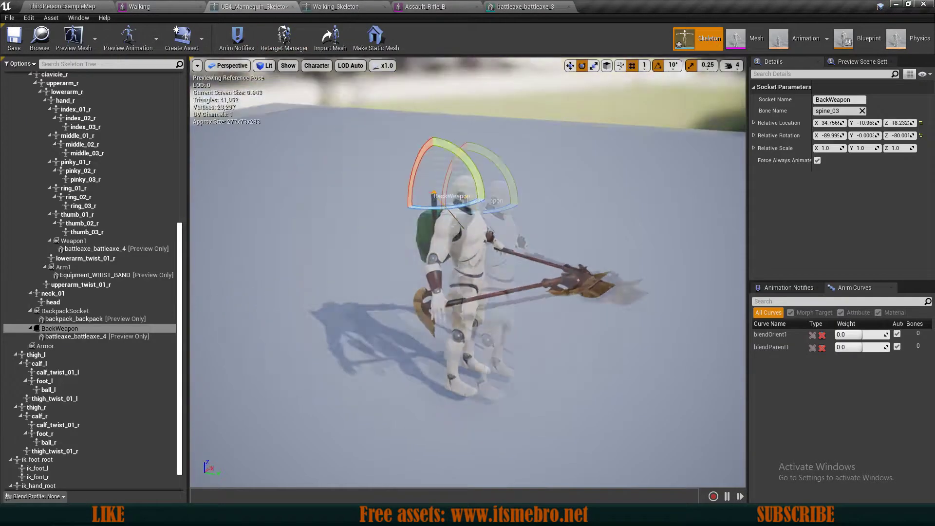
pyautogui.click(340, 6)
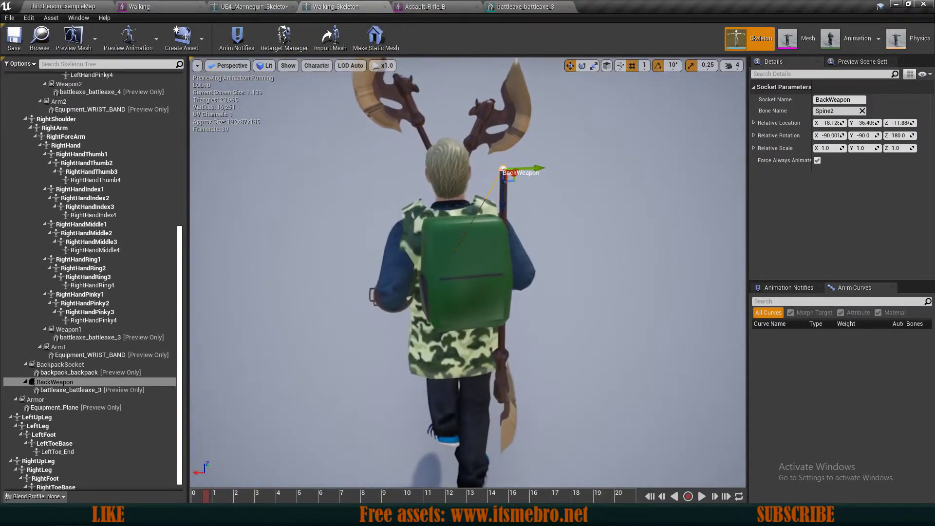
# Add a socket to the Spine2 bone and name it RifleSocket.
pyautogui.scroll(5, 91, 364)
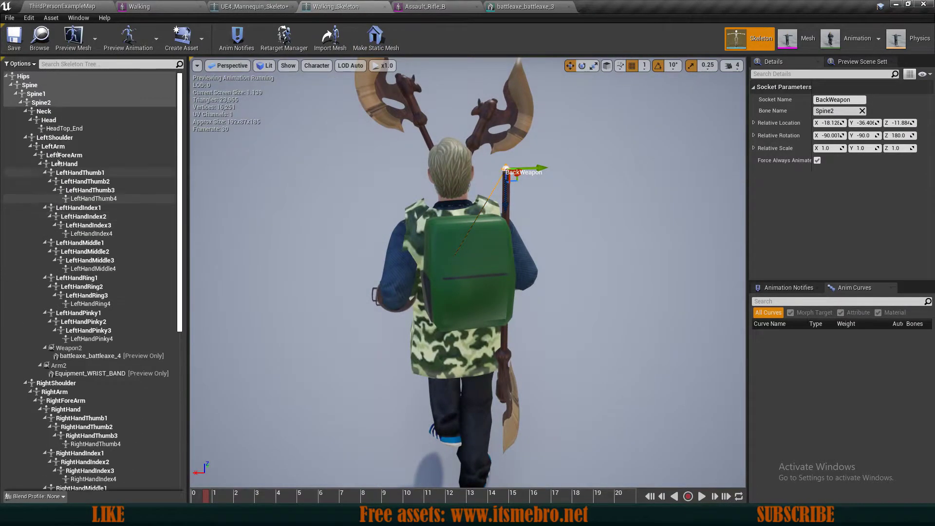
pyautogui.click(40, 102)
pyautogui.rightClick(41, 102)
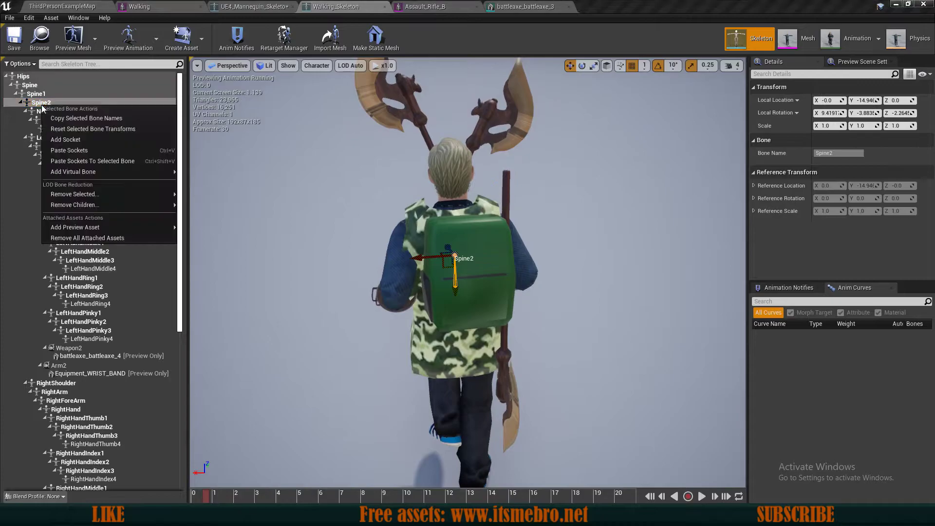
pyautogui.click(66, 140)
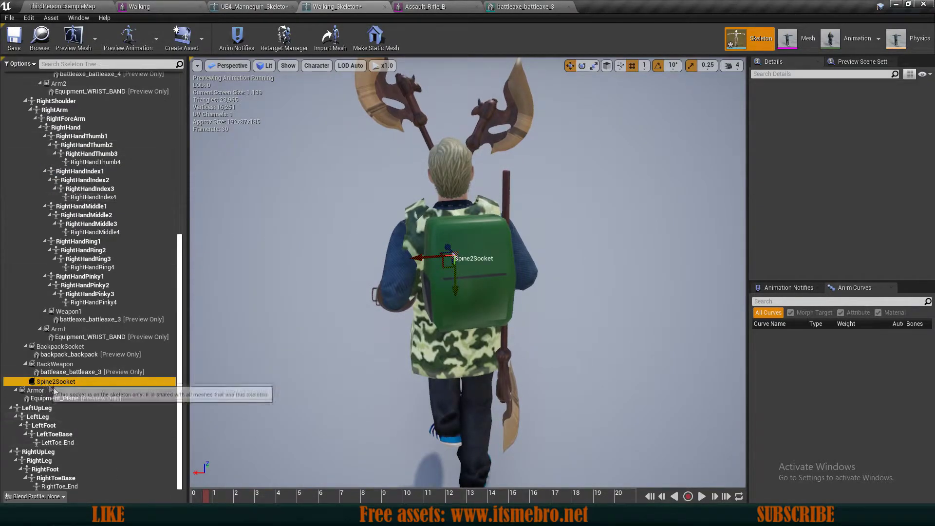
pyautogui.write('Rifle')
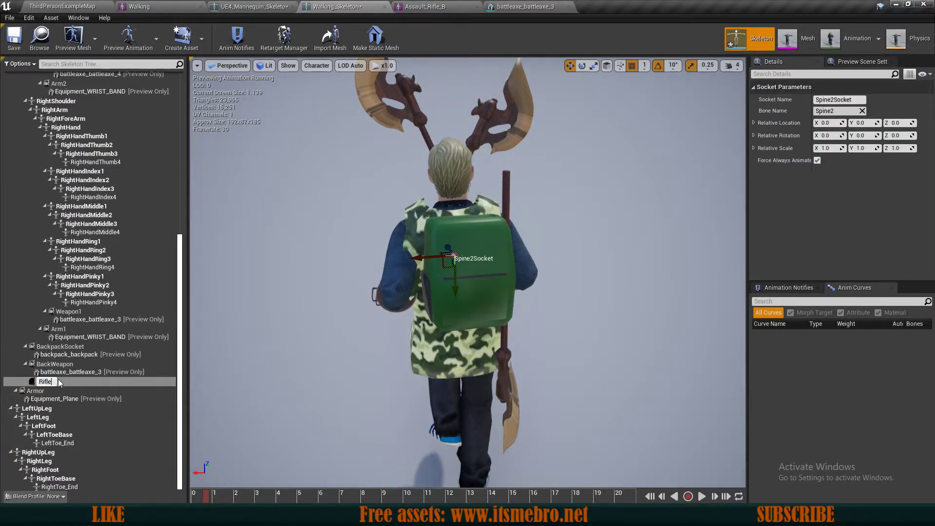
pyautogui.write('Socket')
pyautogui.press('Return')
# Attach the Assault_Rifle_B mesh to RifleSocket as its preview asset.
pyautogui.rightClick(58, 381)
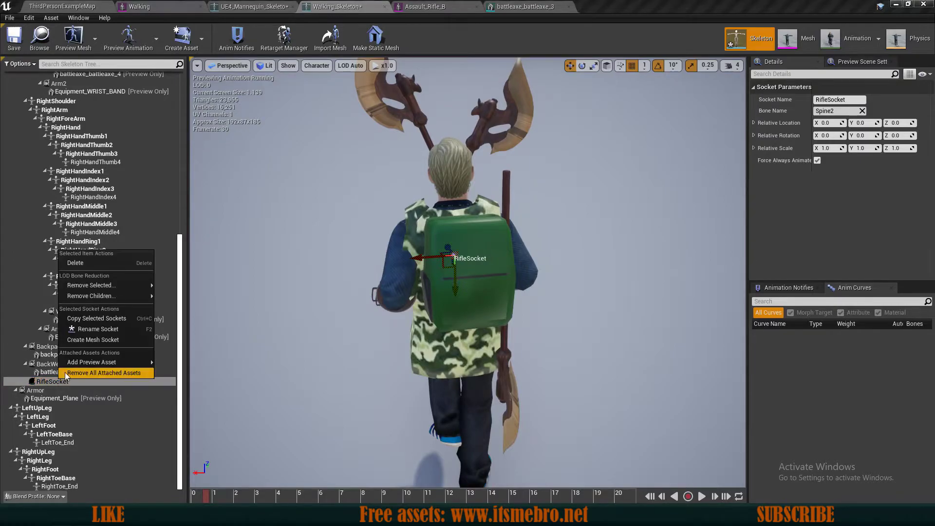
pyautogui.moveTo(89, 361)
pyautogui.scroll(-1, 287, 361)
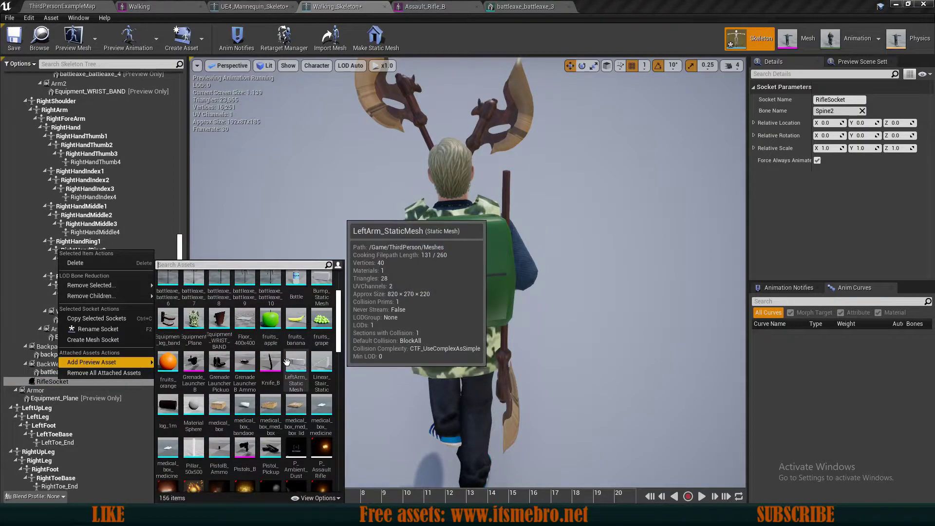
pyautogui.write('rifl')
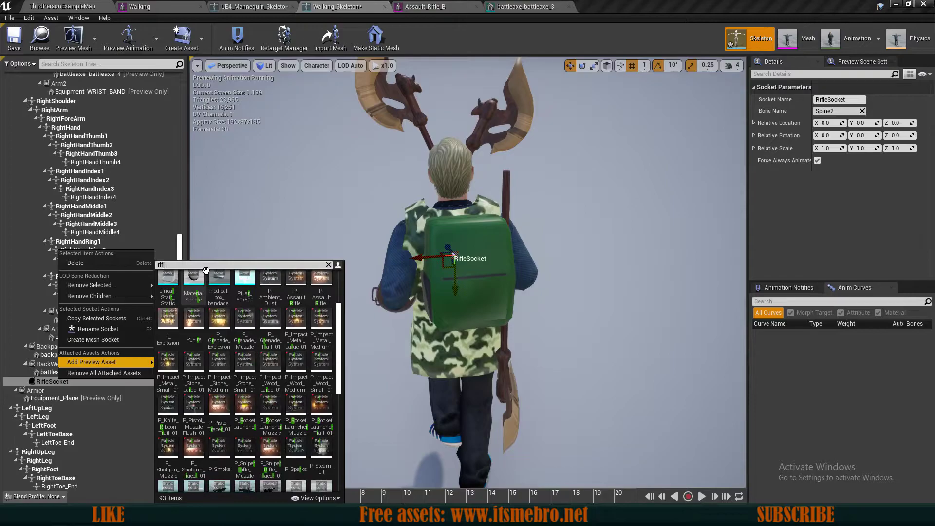
pyautogui.write('e')
pyautogui.moveTo(97, 296)
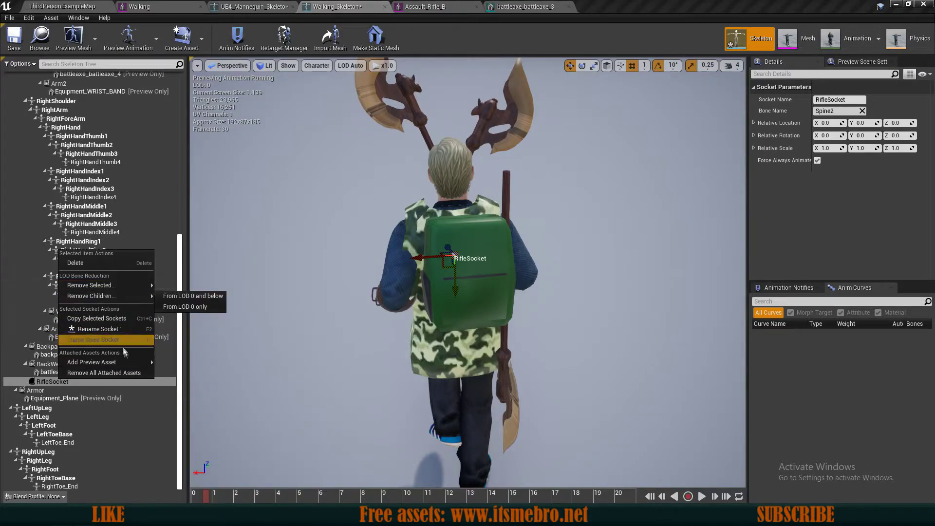
pyautogui.moveTo(131, 361)
pyautogui.write('rifle')
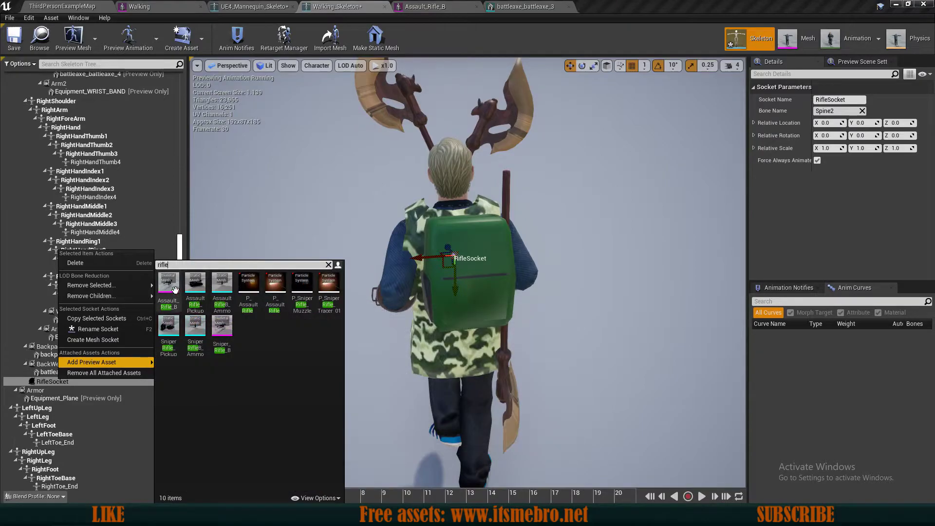
pyautogui.click(175, 289)
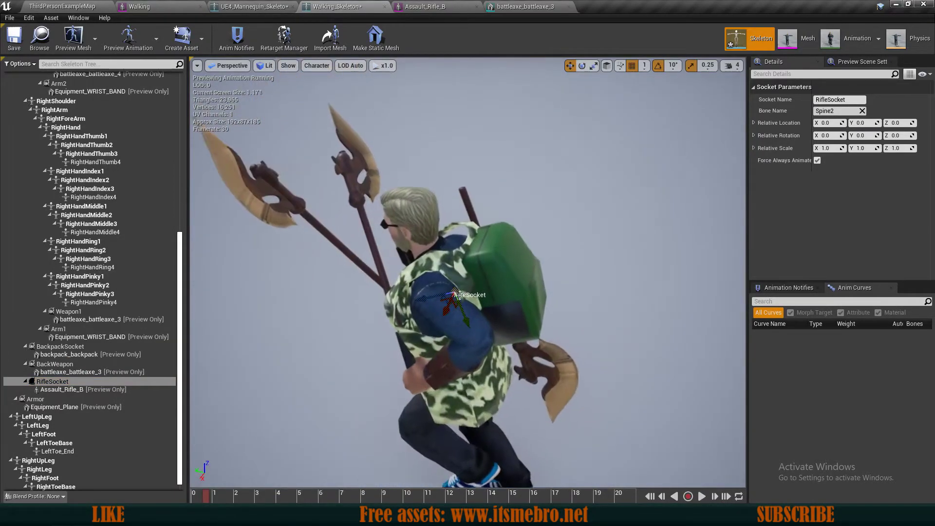
# Move RifleSocket so the rifle hangs behind the backpack, at about X 19.4, Y -11.6, Z -32.4.
pyautogui.moveTo(466, 298); pyautogui.dragTo(478, 315)
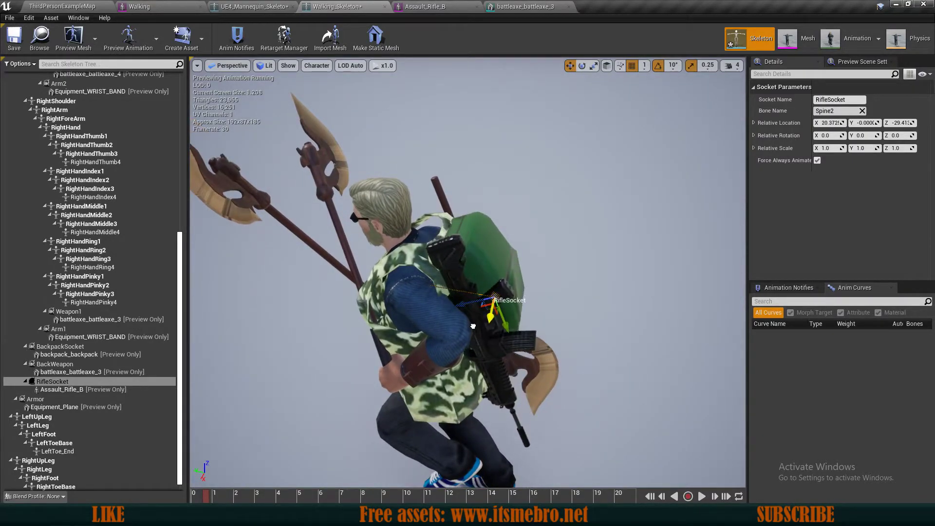
pyautogui.moveTo(471, 327); pyautogui.dragTo(507, 325, button='right')
pyautogui.moveTo(590, 283); pyautogui.dragTo(552, 230)
pyautogui.moveTo(552, 230); pyautogui.dragTo(407, 233, button='right')
pyautogui.moveTo(368, 240); pyautogui.dragTo(372, 240)
pyautogui.keyDown('alt'); pyautogui.moveTo(372, 241); pyautogui.dragTo(288, 272); pyautogui.keyUp('alt')
# Try rotating the Spine and Hips bones to test how each one moves the body.
pyautogui.scroll(9, 67, 287)
pyautogui.scroll(3, 73, 214)
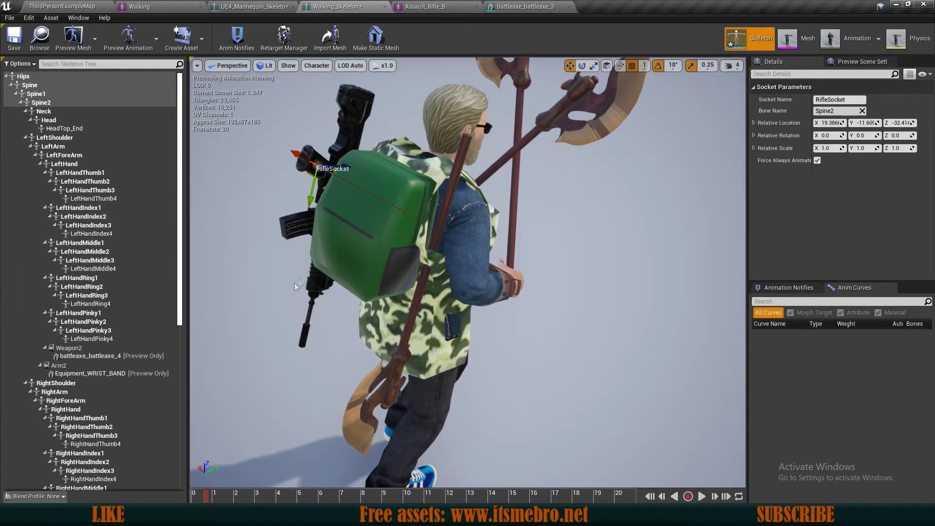
pyautogui.click(29, 85)
pyautogui.moveTo(493, 277); pyautogui.dragTo(429, 278, button='right')
pyautogui.press('e')
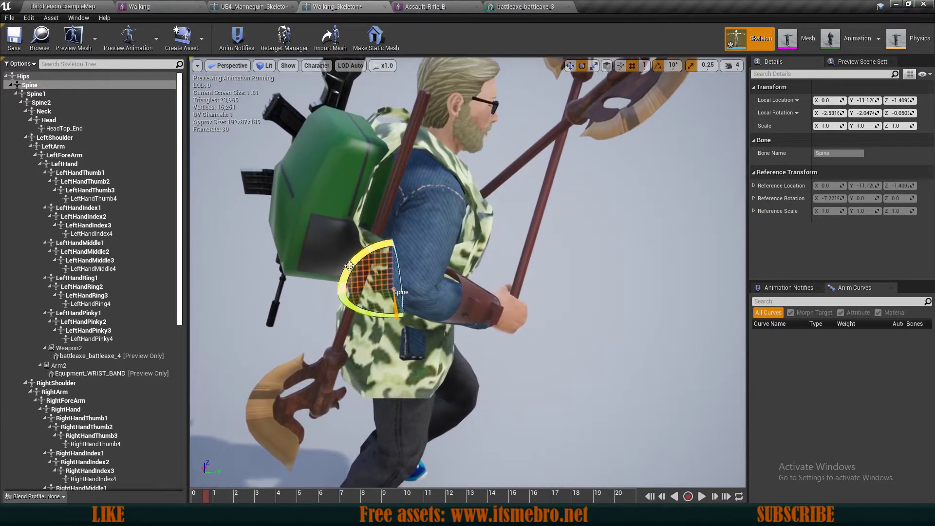
pyautogui.moveTo(349, 266)
pyautogui.mouseDown()
pyautogui.moveTo(447, 275)
pyautogui.moveTo(351, 262)
pyautogui.mouseUp()
pyautogui.click(32, 76)
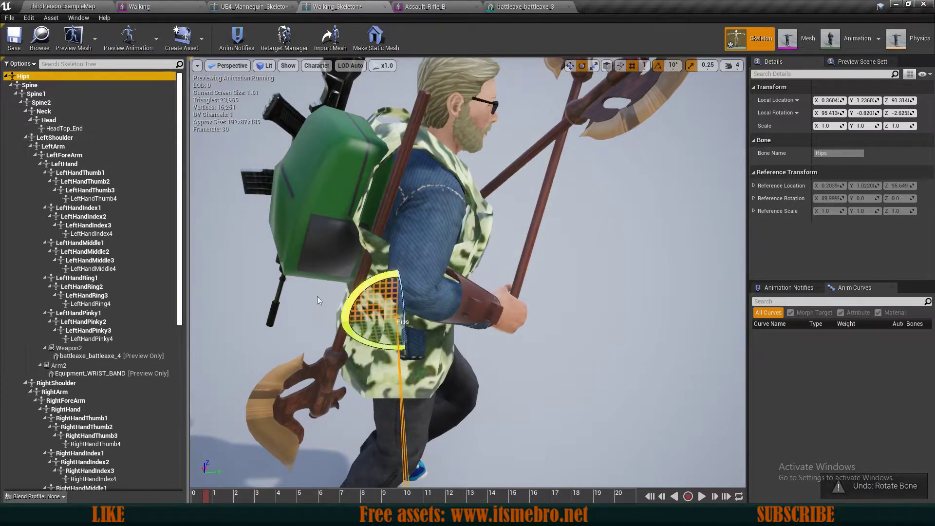
pyautogui.moveTo(371, 295)
pyautogui.mouseDown(button='right')
pyautogui.moveTo(372, 276)
pyautogui.moveTo(370, 295)
pyautogui.mouseUp(button='right')
pyautogui.moveTo(408, 261)
pyautogui.mouseDown()
pyautogui.moveTo(385, 265)
pyautogui.moveTo(408, 262)
pyautogui.mouseUp()
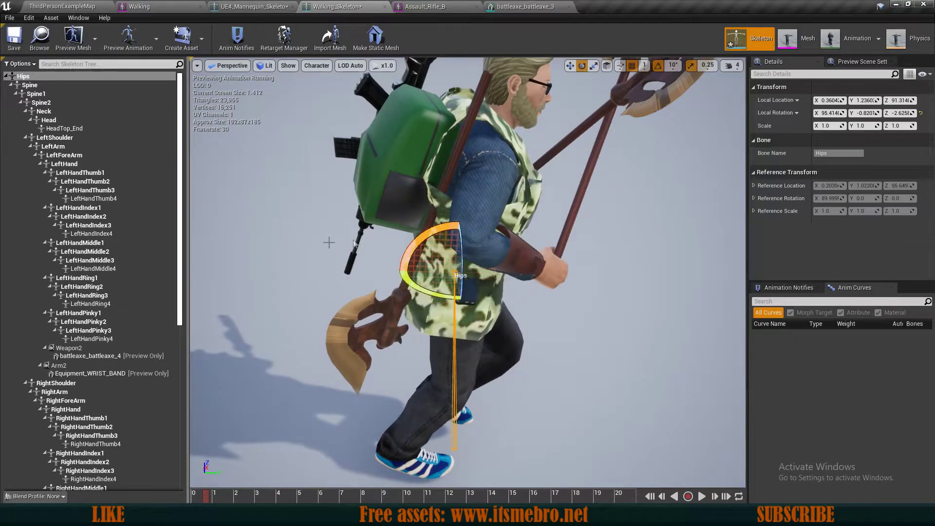
# Add a socket to the Hips bone and name it PistolSocket.
pyautogui.rightClick(34, 78)
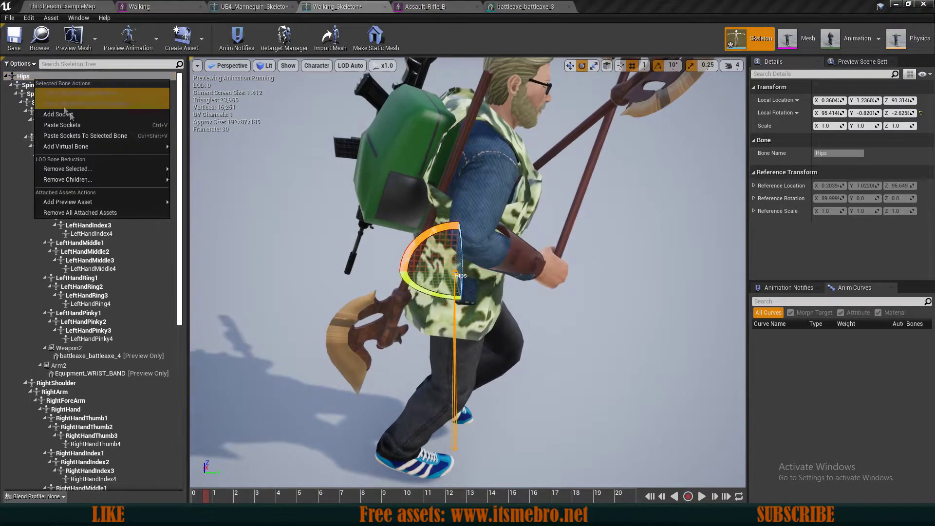
pyautogui.click(53, 121)
pyautogui.click(49, 487)
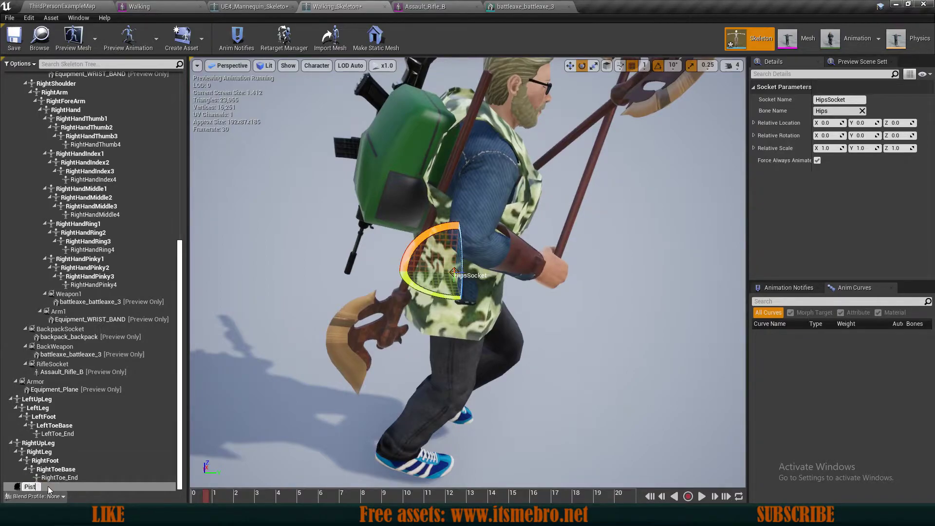
# Attach a pistol mesh to PistolSocket as its preview asset.
pyautogui.rightClick(48, 487)
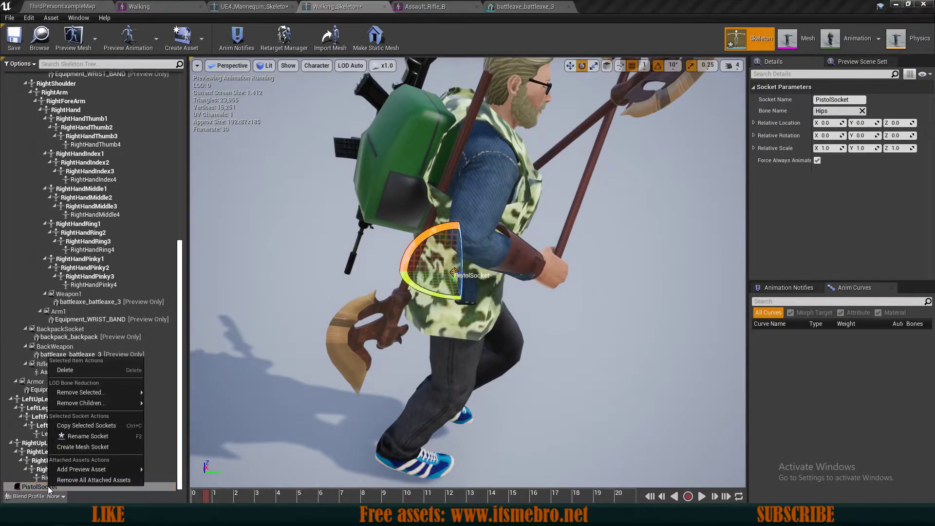
pyautogui.moveTo(82, 469)
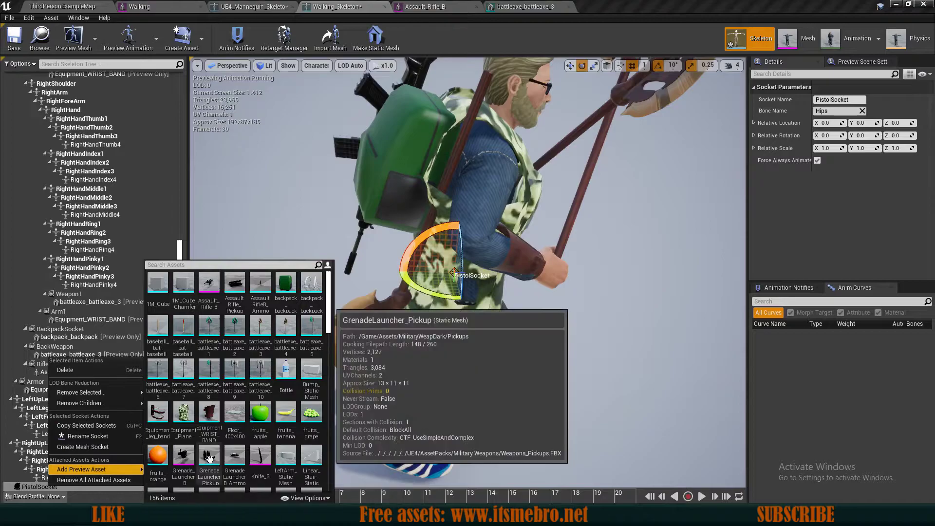
pyautogui.write('pi')
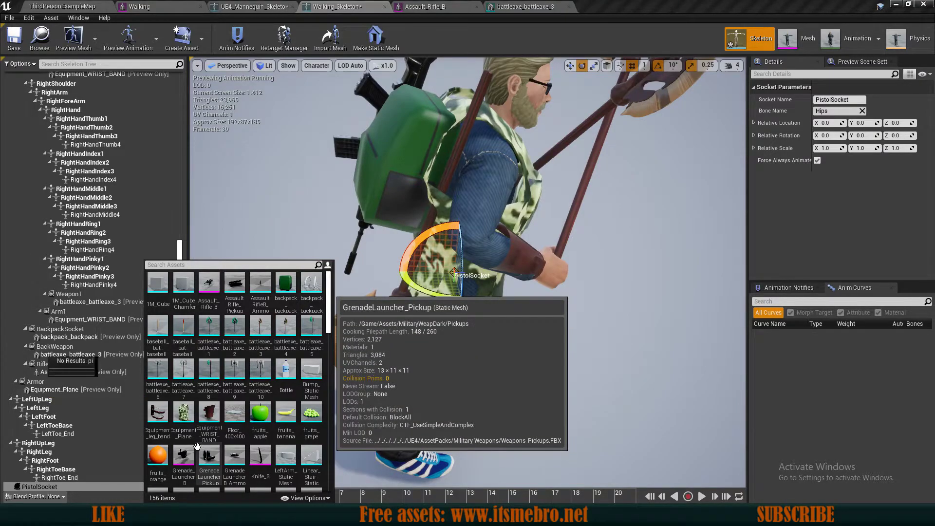
pyautogui.press('BackSpace')
pyautogui.press('BackSpace')
pyautogui.scroll(-3, 274, 403)
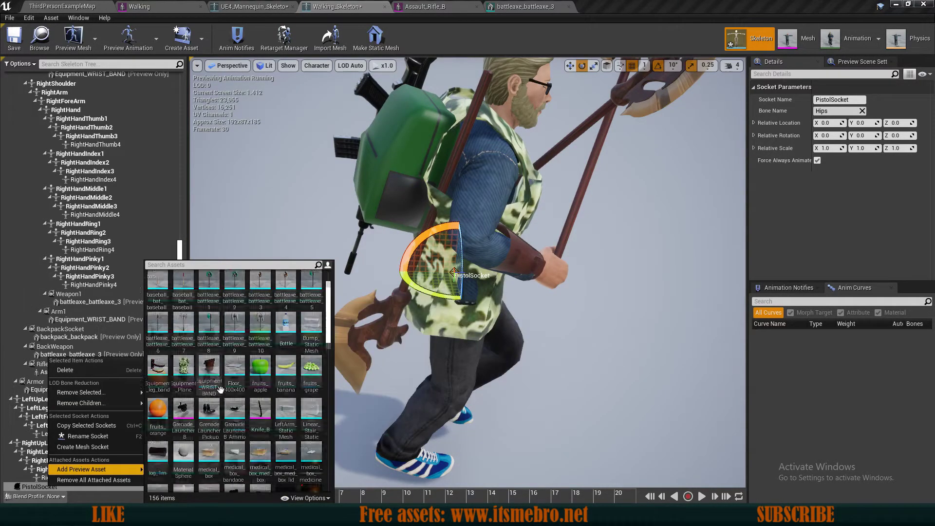
pyautogui.click(236, 409)
# Move PistolSocket so the pistol sits against the character's right hip, at about X -20.9, Y 0, Z 0.9.
pyautogui.scroll(3, 453, 360)
pyautogui.moveTo(467, 361); pyautogui.dragTo(513, 361, button='right')
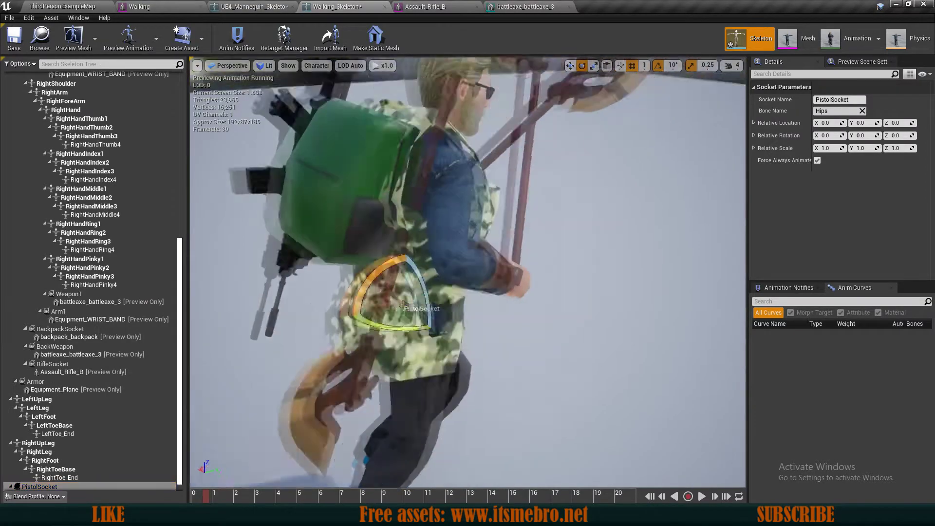
pyautogui.scroll(1, 513, 361)
pyautogui.press('w')
pyautogui.moveTo(276, 296); pyautogui.dragTo(360, 293, button='right')
pyautogui.moveTo(348, 324); pyautogui.dragTo(445, 333)
pyautogui.moveTo(446, 334); pyautogui.dragTo(297, 336, button='right')
pyautogui.moveTo(477, 304); pyautogui.dragTo(412, 294, button='right')
pyautogui.moveTo(412, 294); pyautogui.dragTo(442, 272)
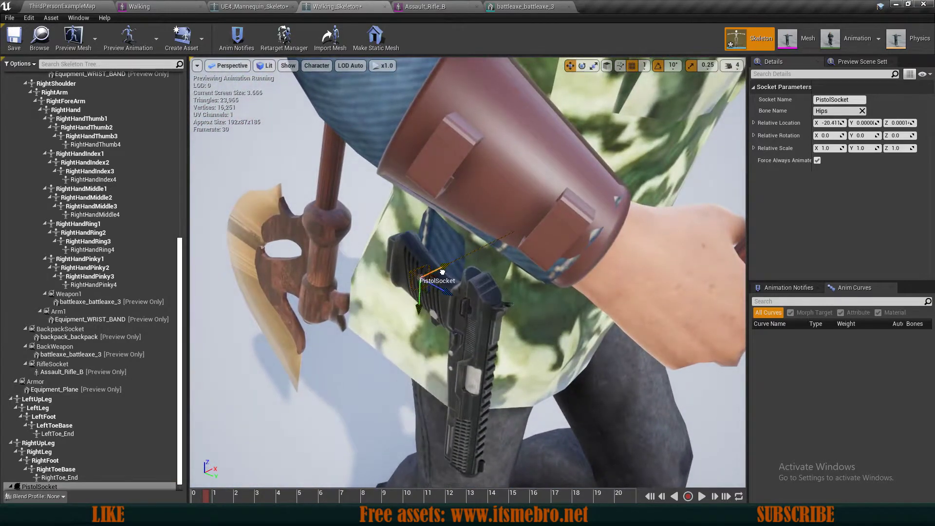
pyautogui.scroll(-5, 446, 268)
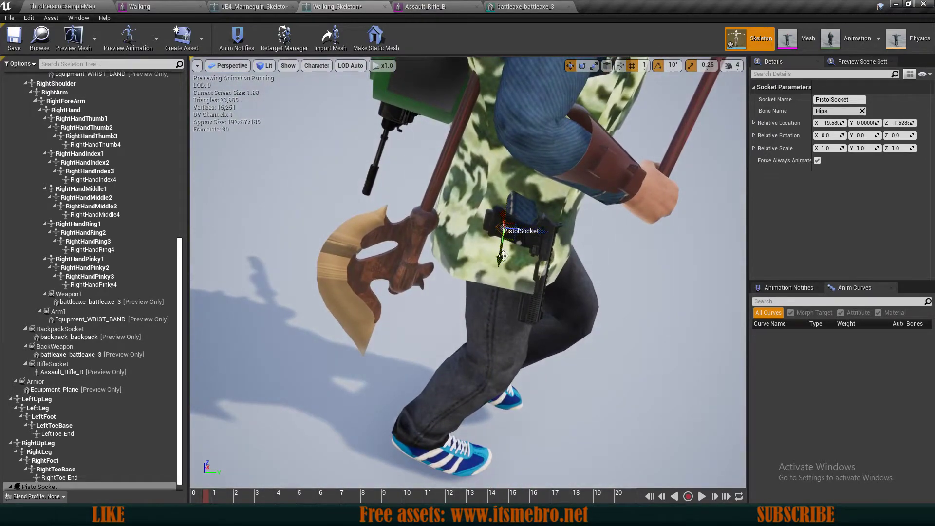
pyautogui.scroll(4, 500, 255)
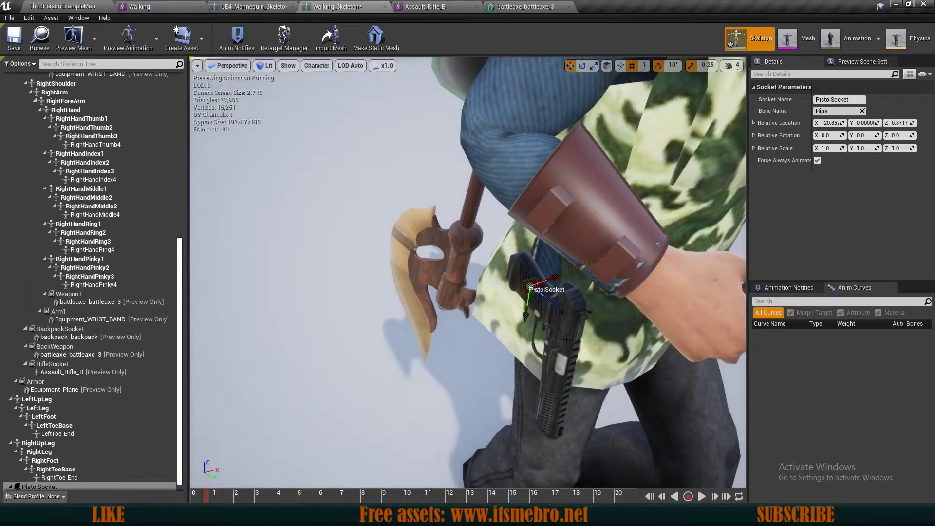
pyautogui.scroll(-5, 467, 273)
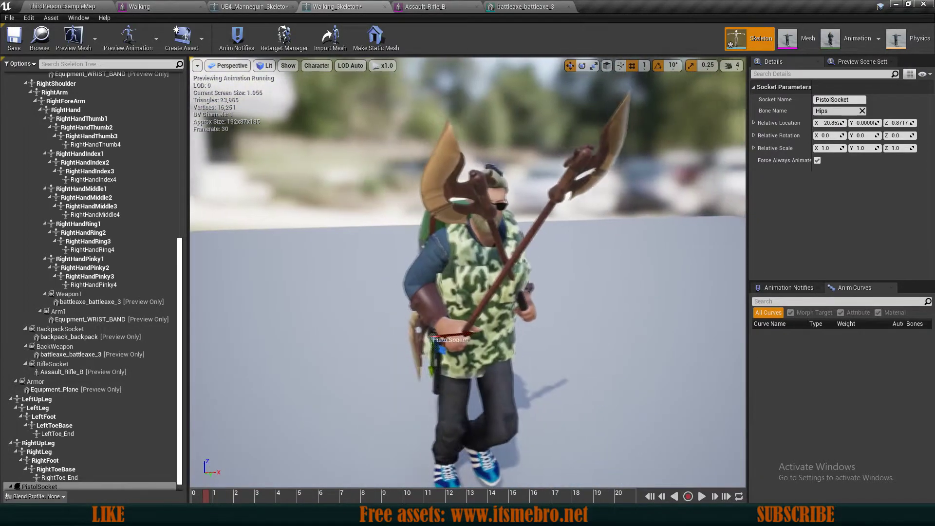